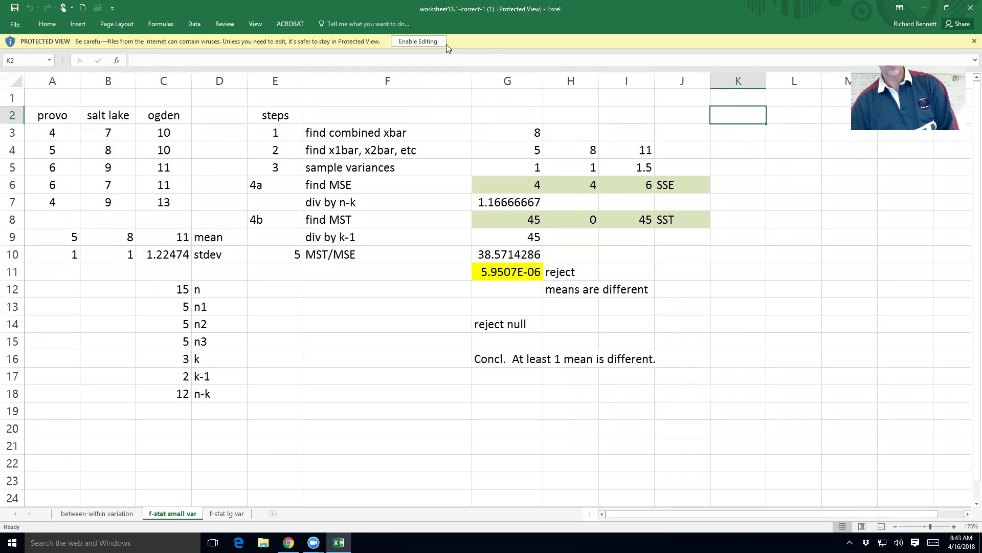
Enable editing of the workbook and enter the question "cat, quant, or regr?" in cell K2
left_click(428, 40)
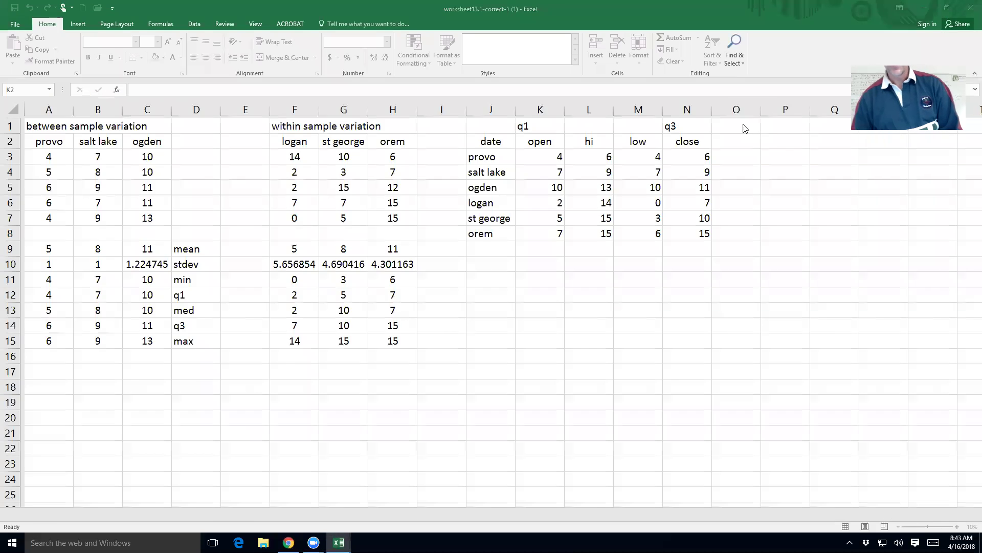
type("cat, qua")
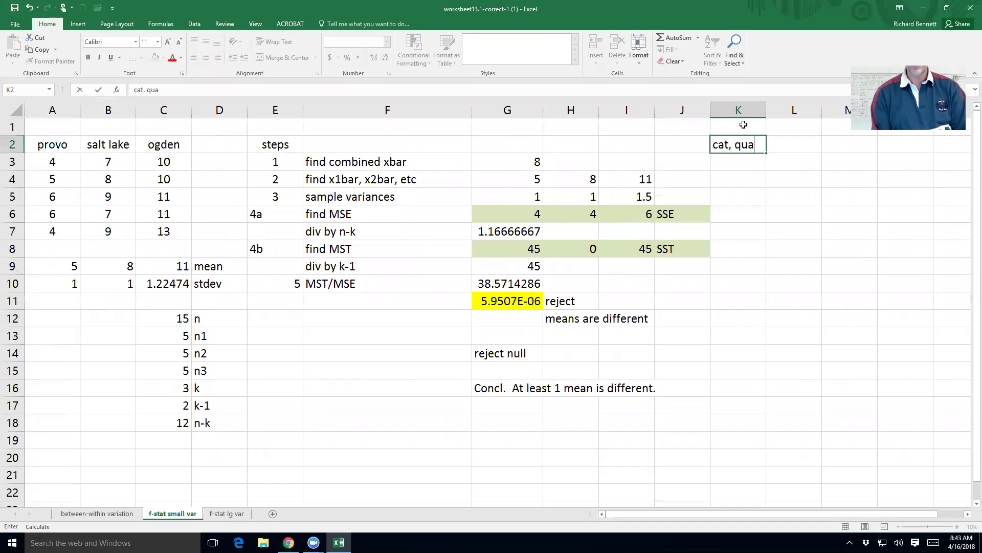
type("nt, or reg")
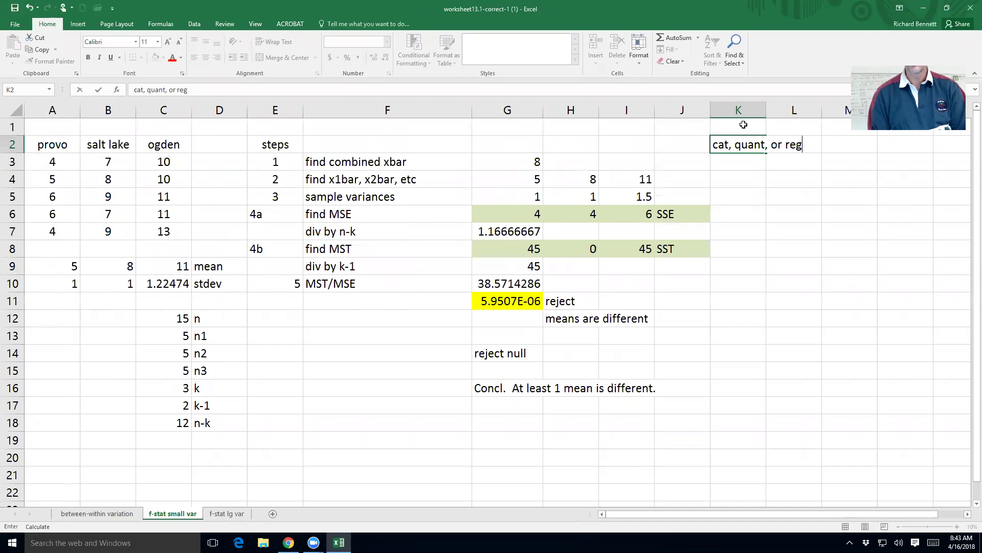
type("r?")
key("Tab")
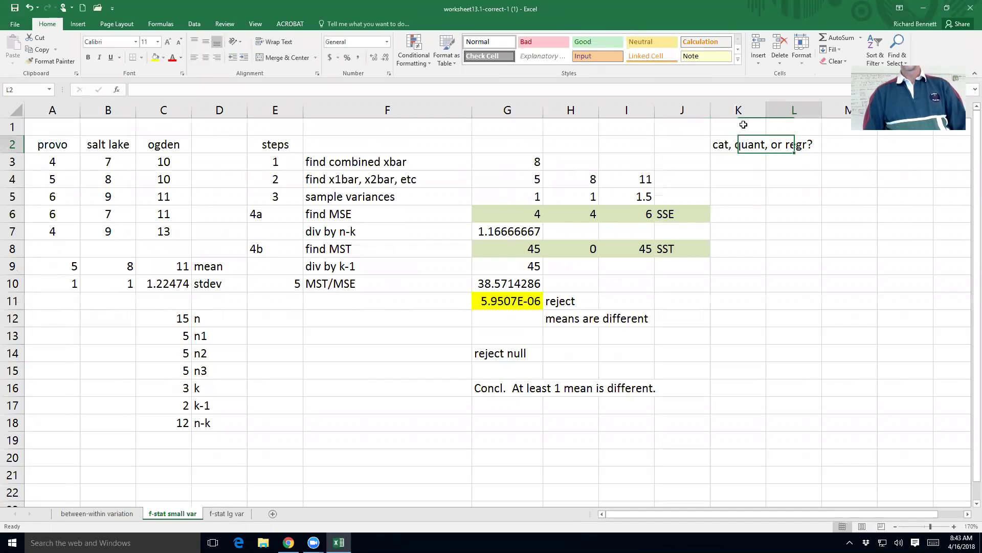
key("Tab")
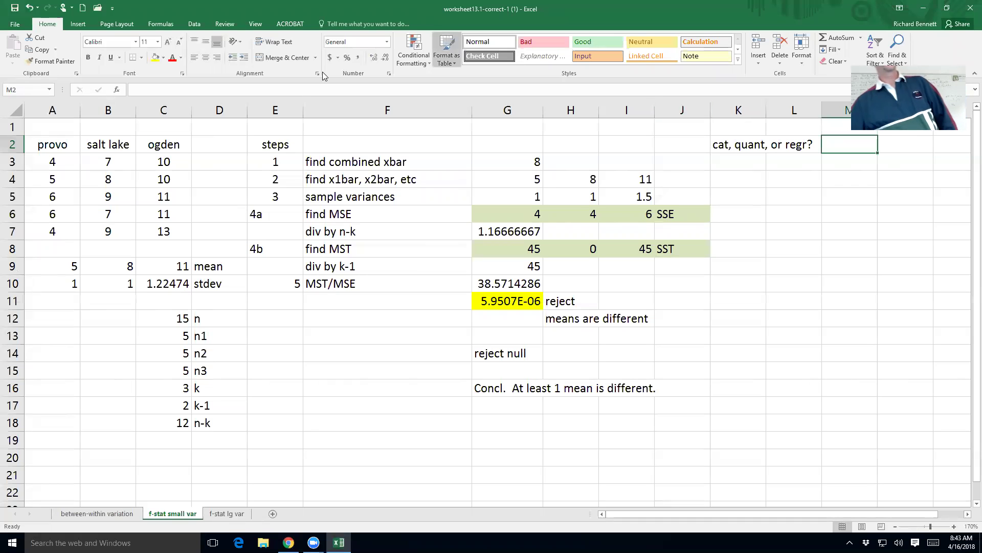
Select the provo, salt lake and ogden data with headers, and enter the answer "quant" in cell M2
left_click_drag(58, 147, 150, 229)
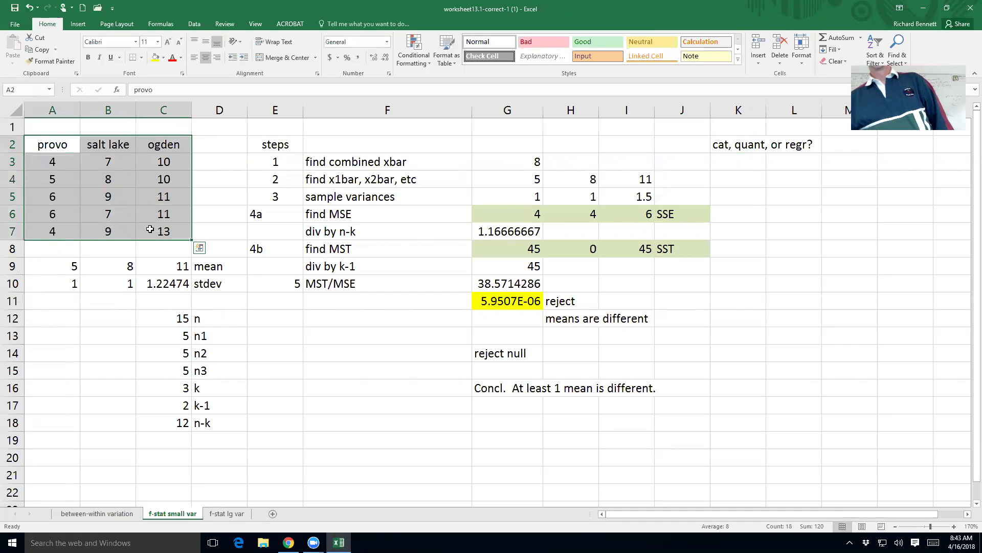
left_click(860, 154)
left_click(850, 140)
type("quant")
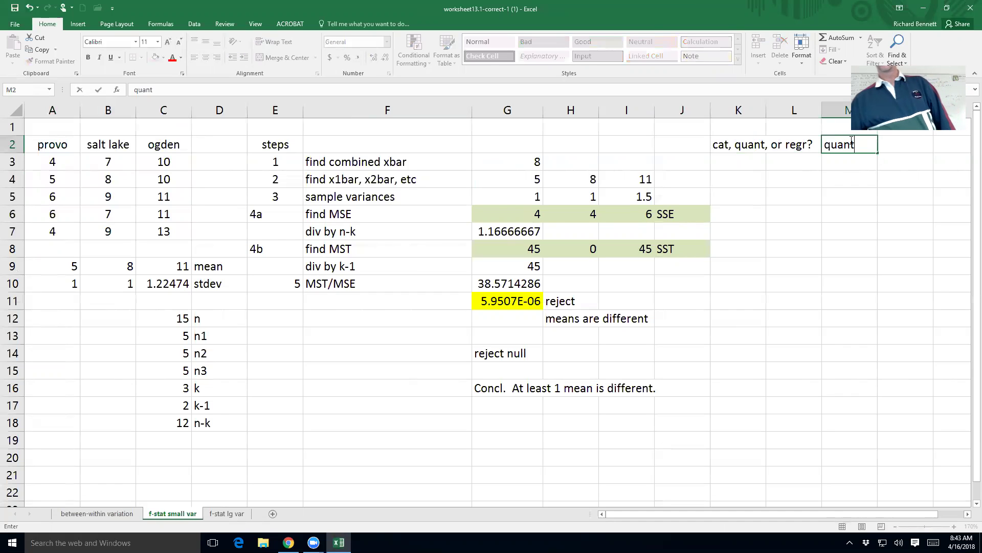
Enter the hypothesis labels "Ho:" in cell K4 and "H1:" in cell K5
left_click(750, 180)
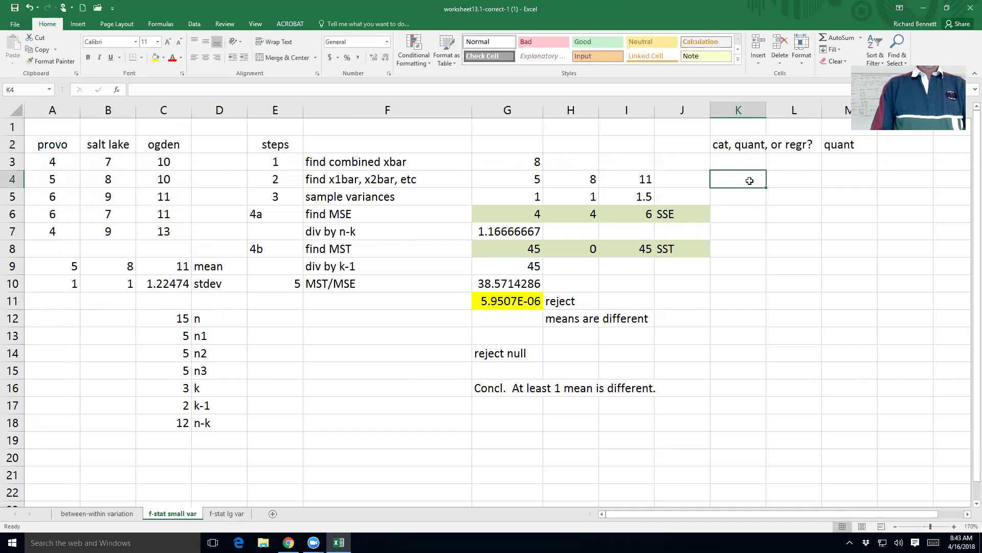
type("Ho:")
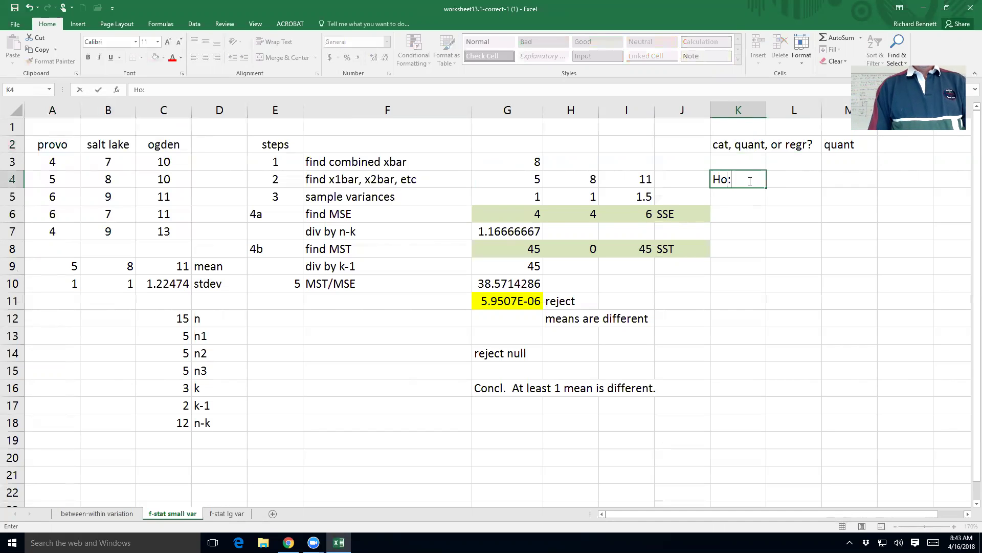
key("Return")
type("H")
key("BackSpace")
type("1:")
key("Up")
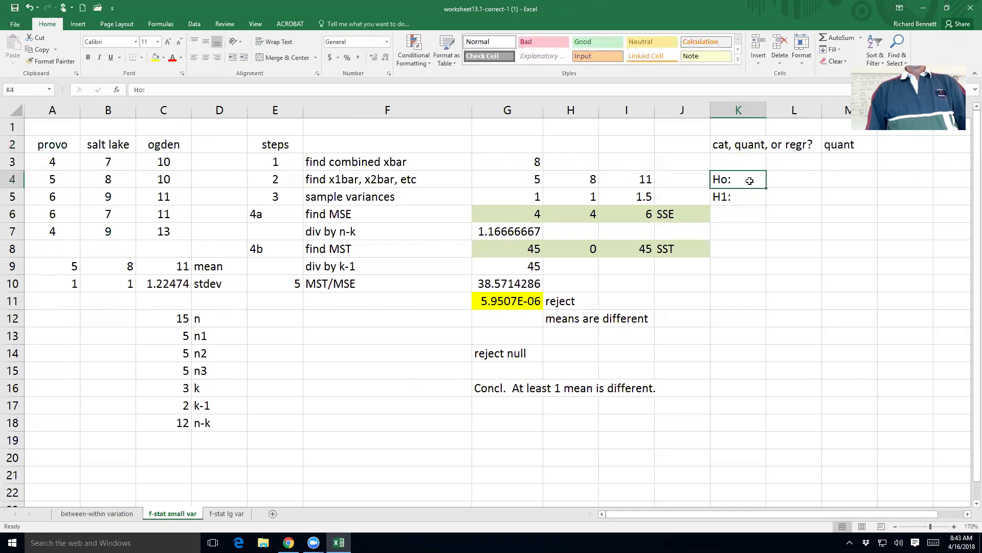
Enter the null hypothesis "mu1=mu2=mu3" in cell L4 beside the Ho label
key("Right")
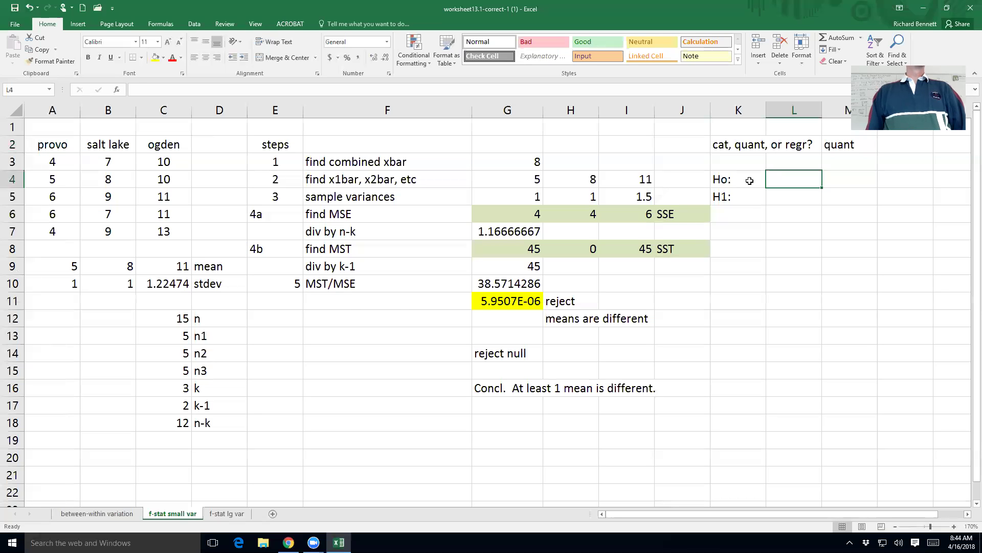
type("mu1")
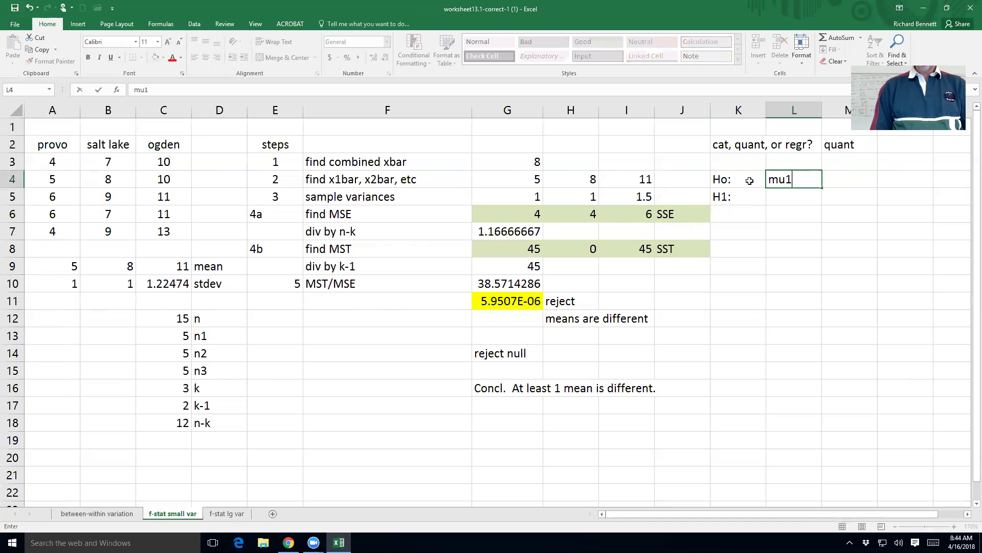
type("=m2=")
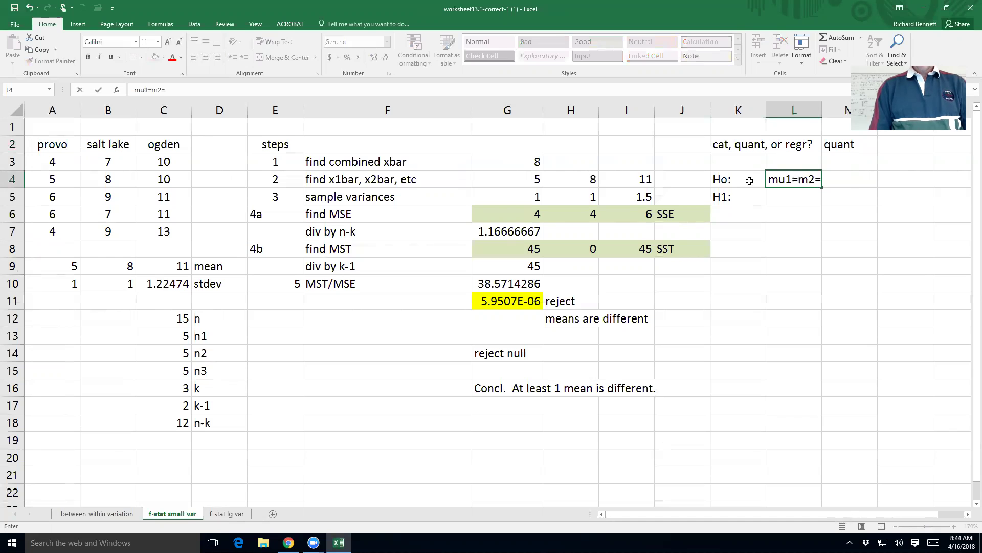
type("m3")
key("BackSpace")
key("BackSpace")
key("BackSpace")
key("BackSpace")
type("u2=mu3")
key("Tab")
key("Down")
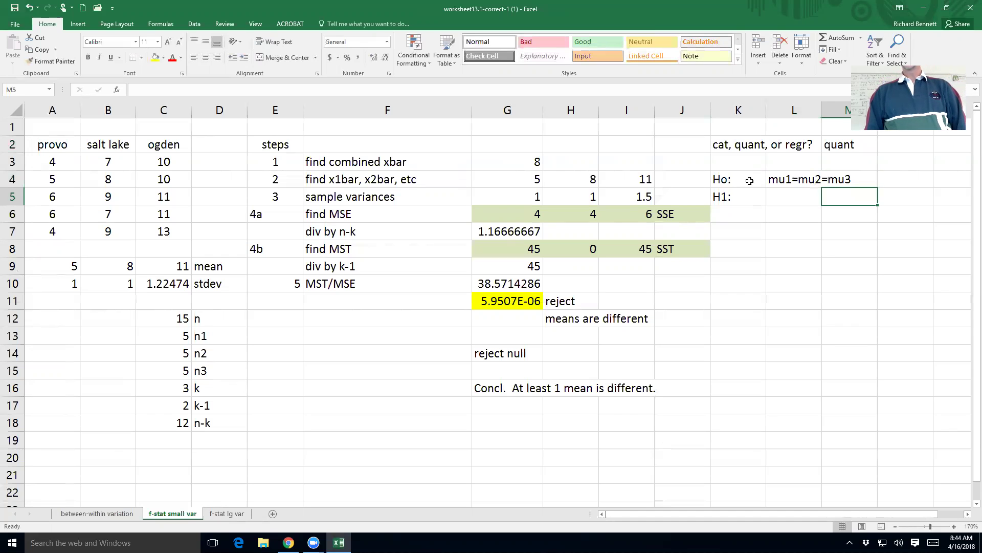
Move the "H1:" label from K5 down to K6 to free a row between the hypotheses
key("Left")
key("Left")
key("ctrl+x")
key("Down")
key("ctrl+v")
key("Up")
key("Right")
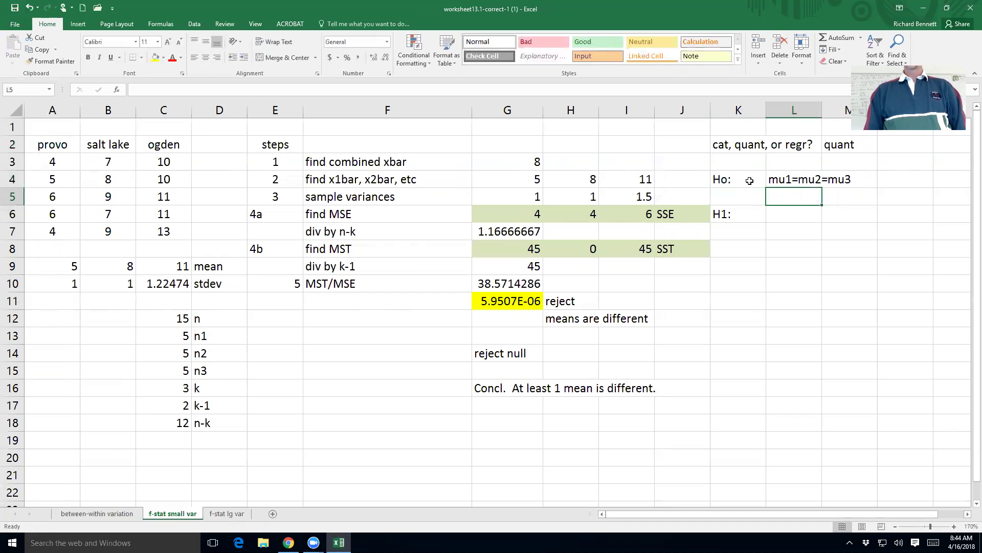
Add the alternative null wording in row 5, with "or" in K5 and "all means are equal" in L5
key("Left")
type("or")
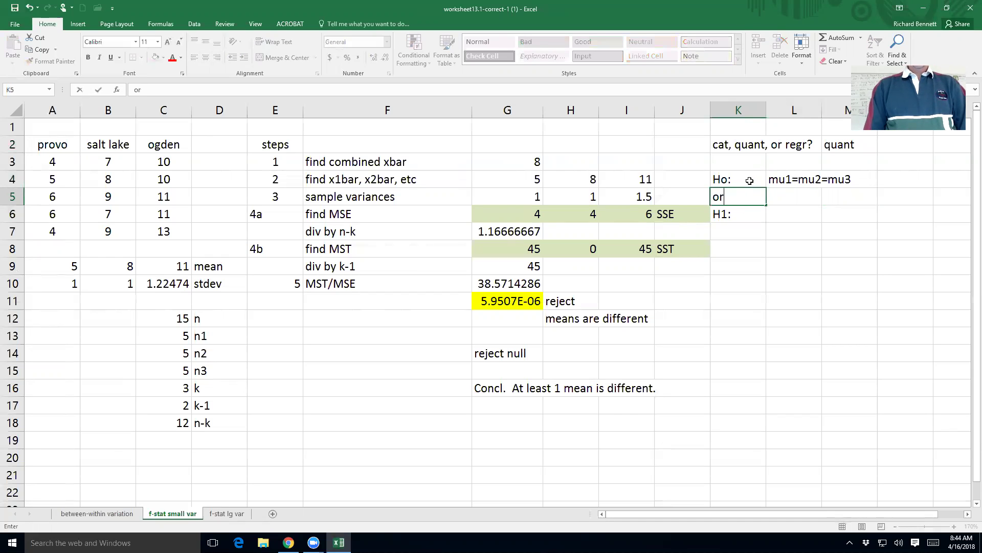
key("Right")
type("all mea")
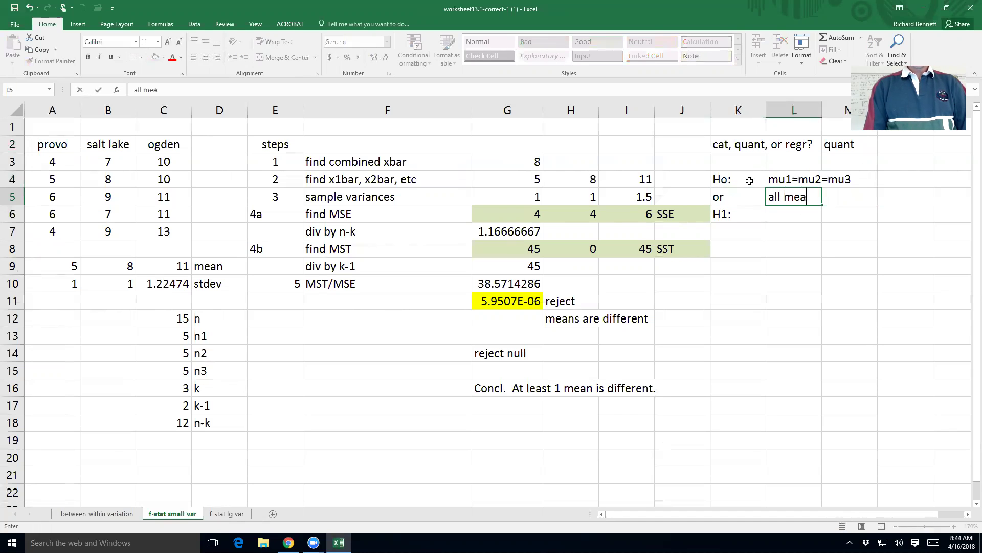
type("ns are equal")
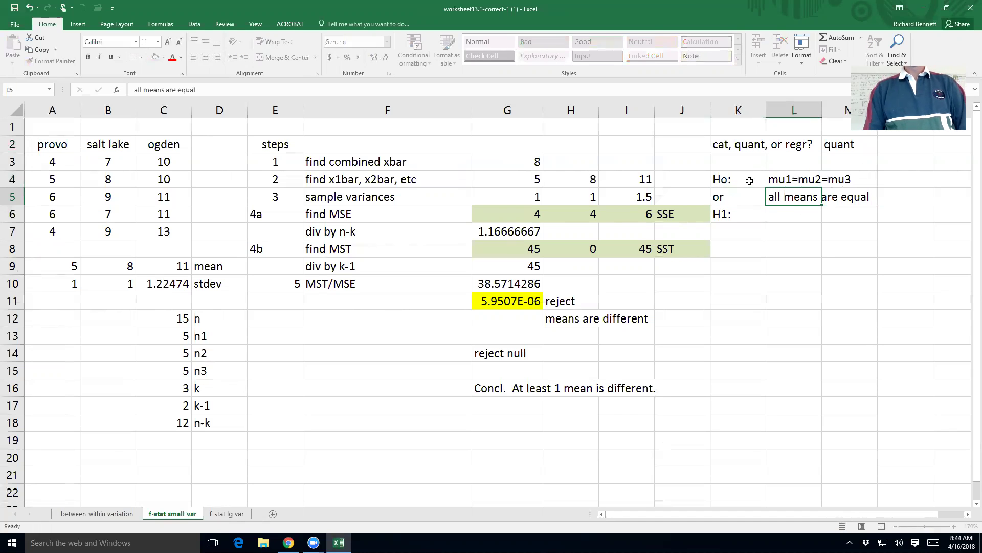
key("Return")
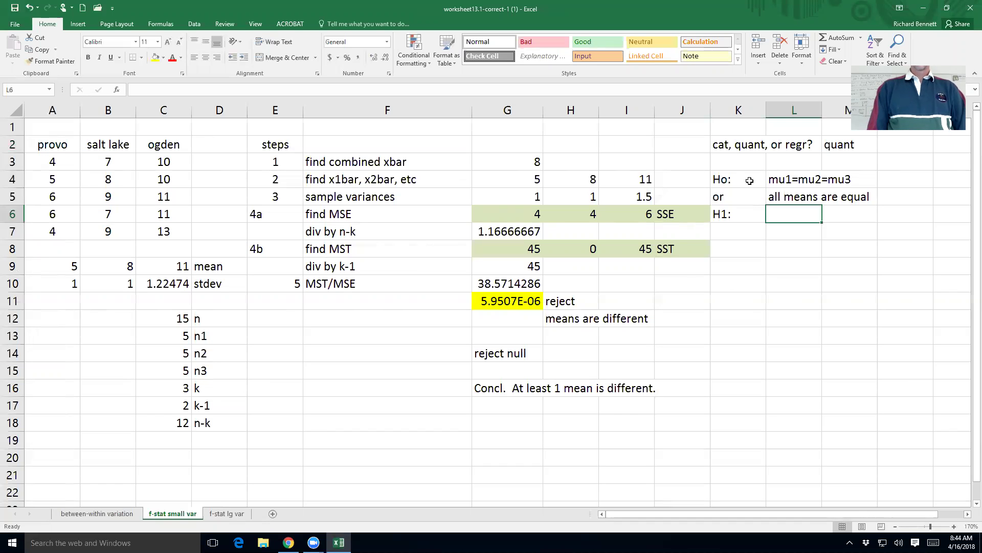
Enter the alternative hypothesis "at least one mean is different" in cell L6
type("at lea")
key("BackSpace")
key("BackSpace")
key("BackSpace")
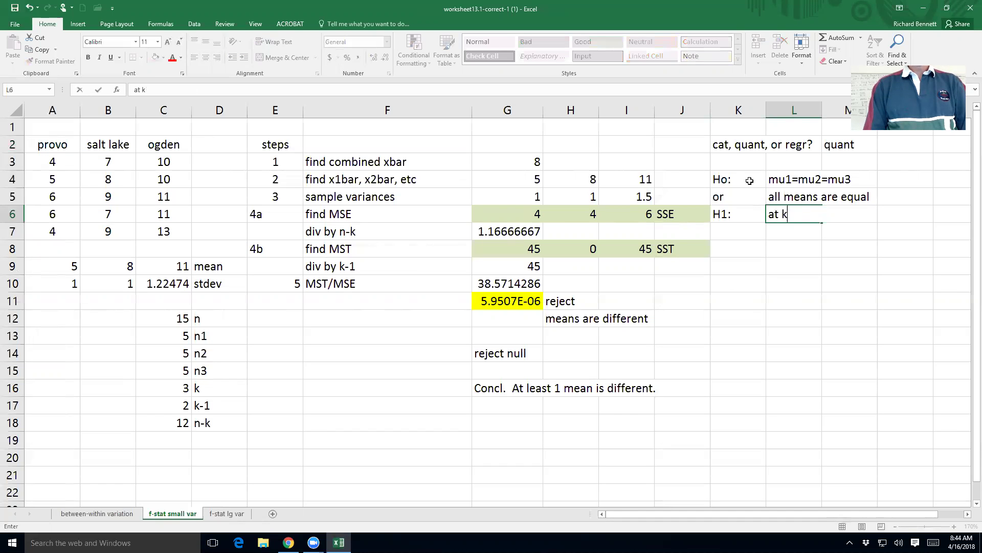
type("least o")
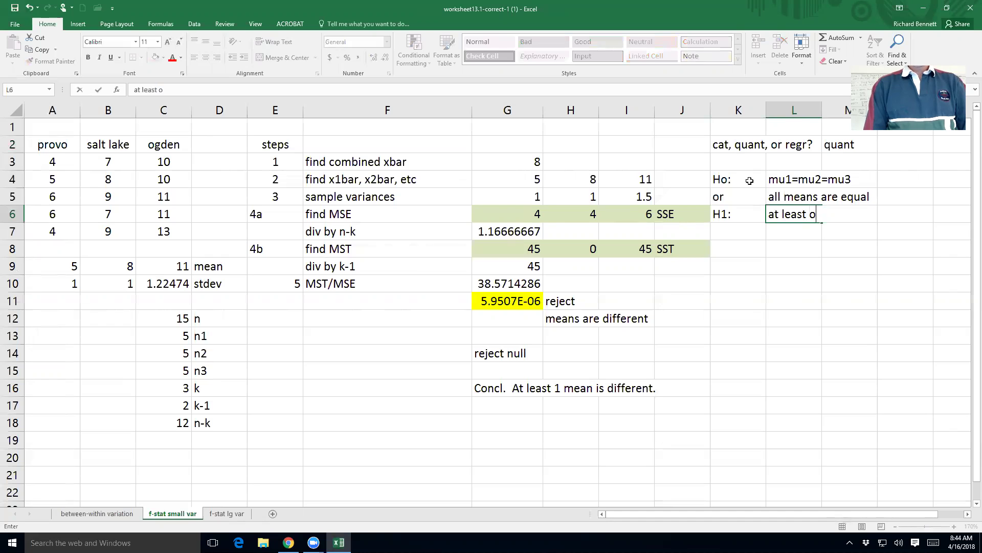
type("ne mean is d")
key("BackSpace")
type("s differe")
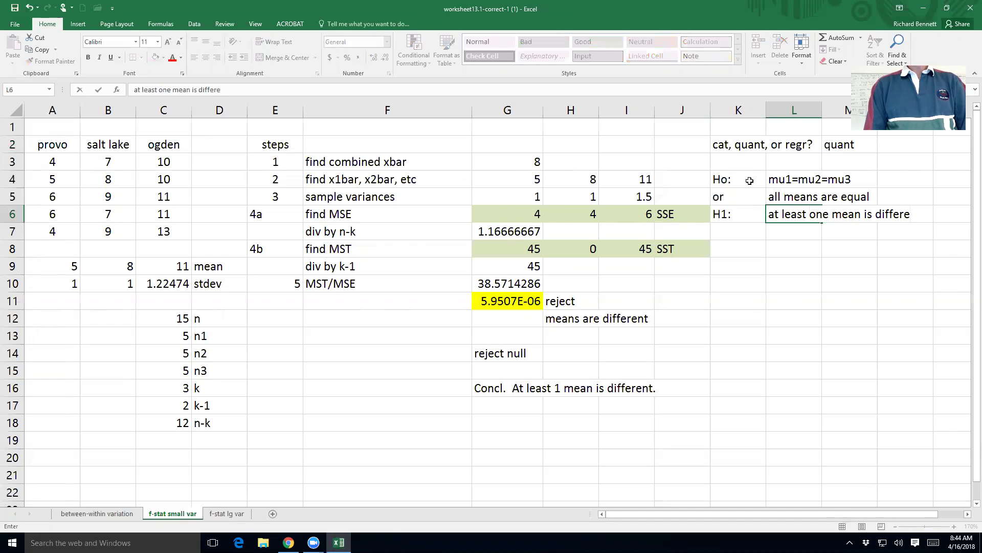
type("nt")
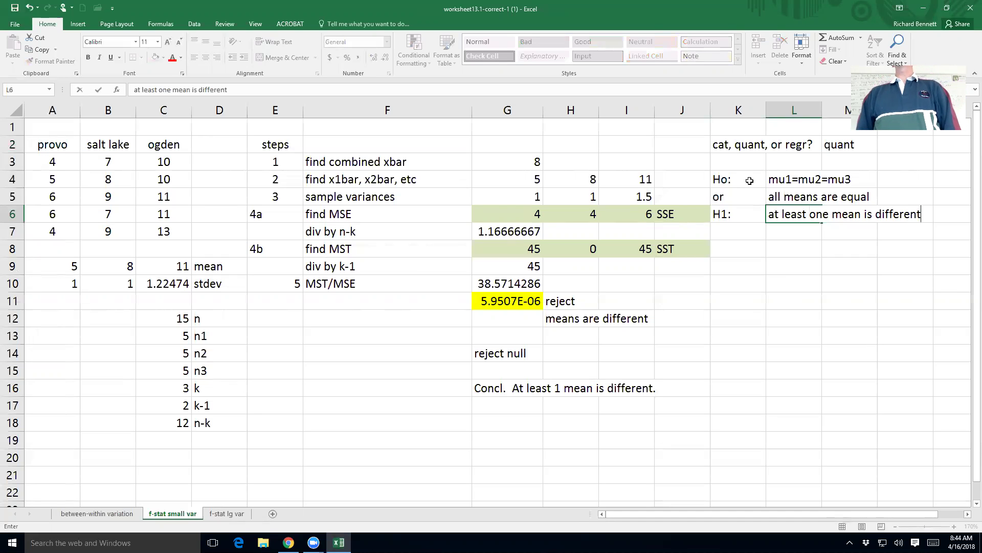
key("Return")
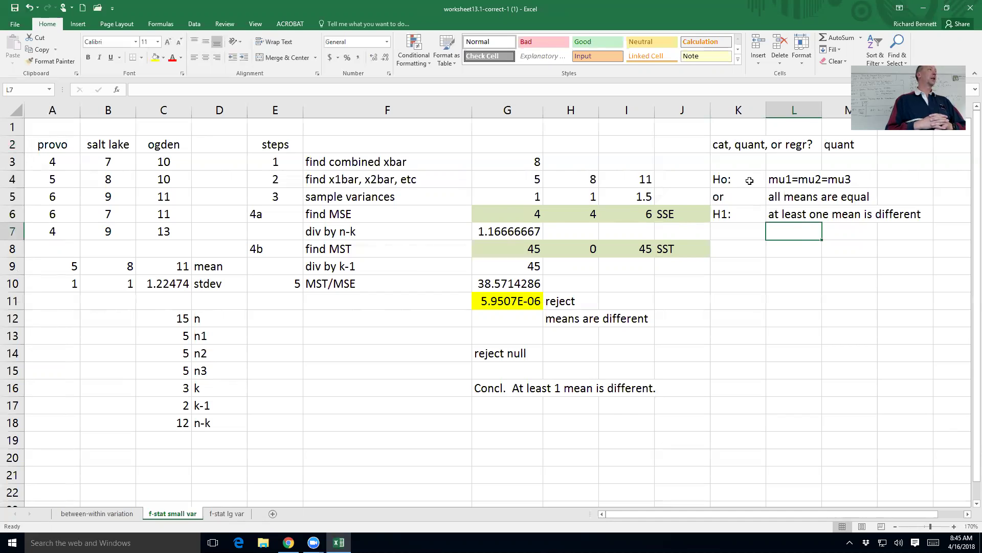
Enter the note "always right tail test" in cell L7 below the alternative hypothesis
left_click_drag(775, 181, 877, 192)
left_click_drag(818, 182, 847, 200)
left_click_drag(782, 215, 916, 217)
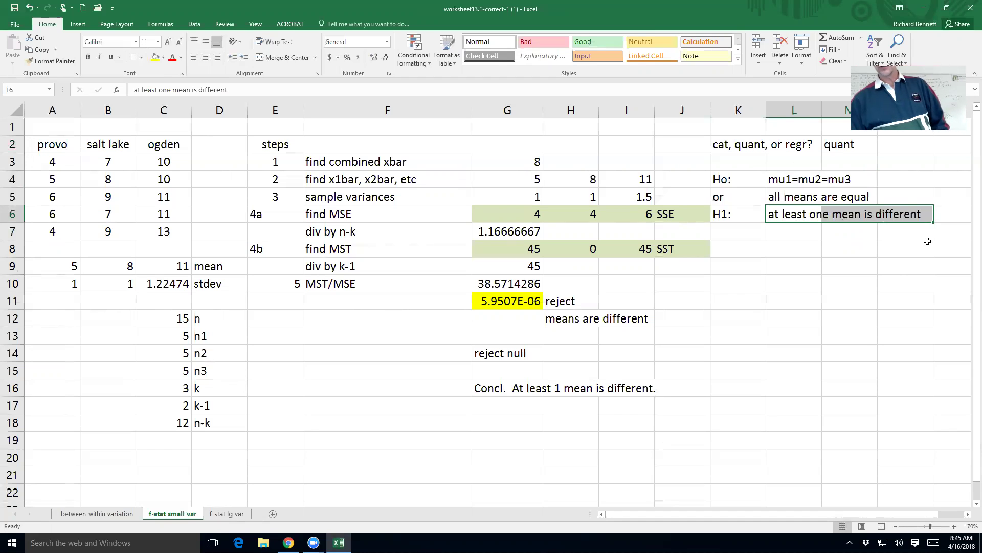
key("Down")
type("alwayus")
key("BackSpace")
key("BackSpace")
type("s right tail test")
key("ctrl+Return")
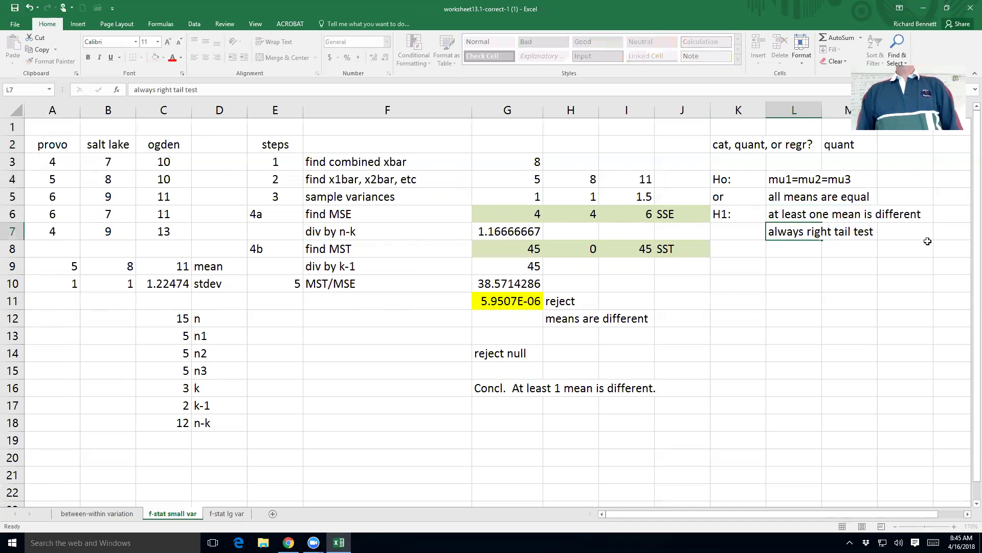
key("Return")
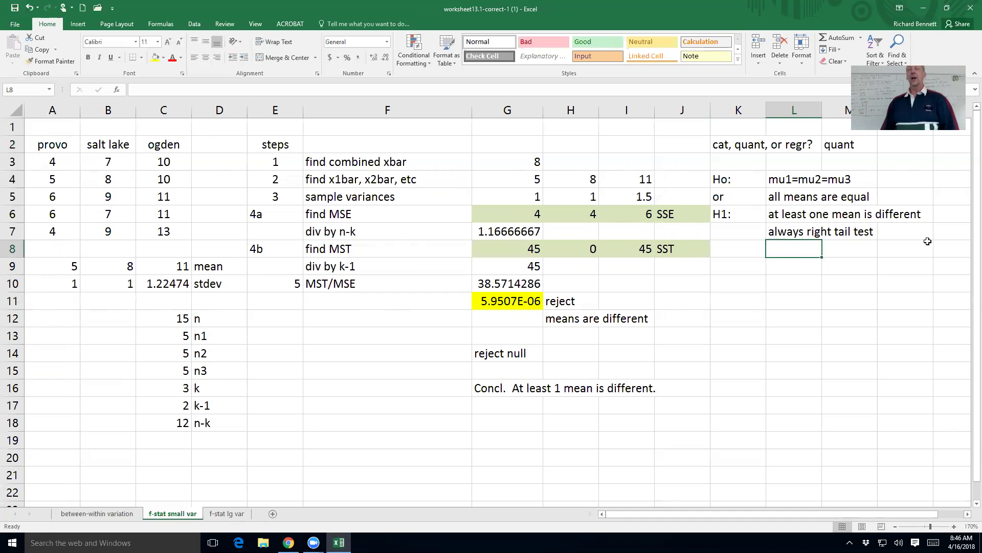
Enter the question "test: z, t, chisq, f?" in cell K9 and its answer "f" in M9
left_click(749, 268)
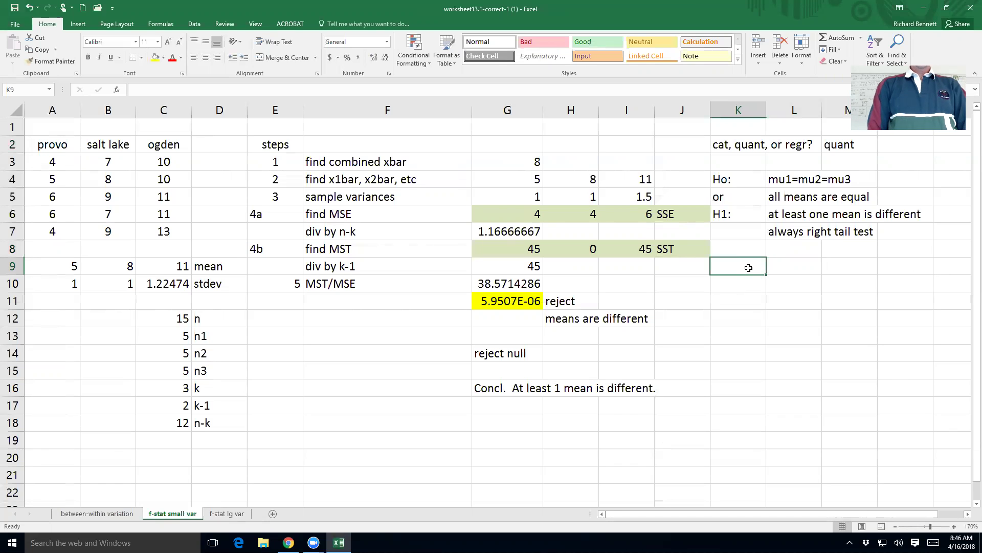
type("tst")
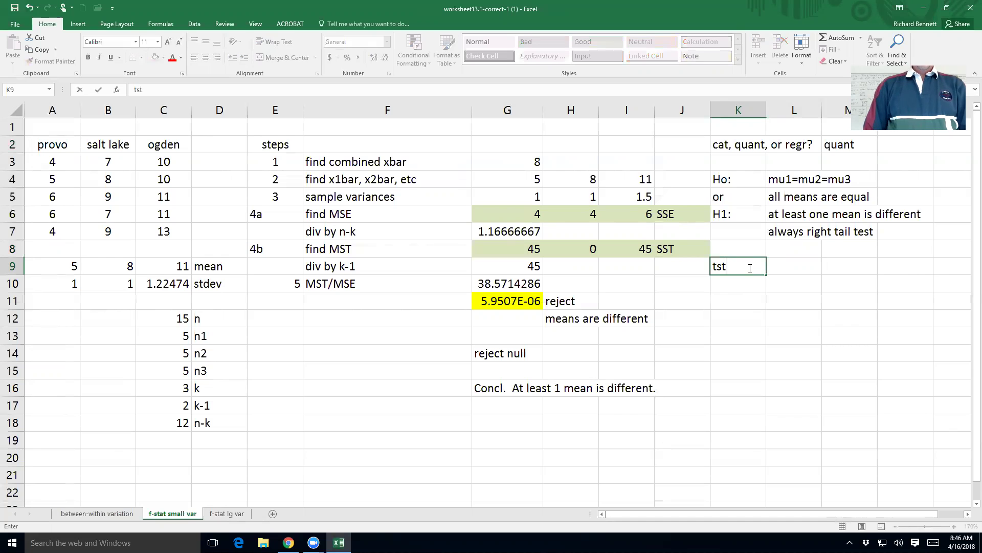
key("BackSpace")
key("BackSpace")
type("est: z, t, chisq, f?")
key("Tab")
key("Tab")
type("f")
key("Return")
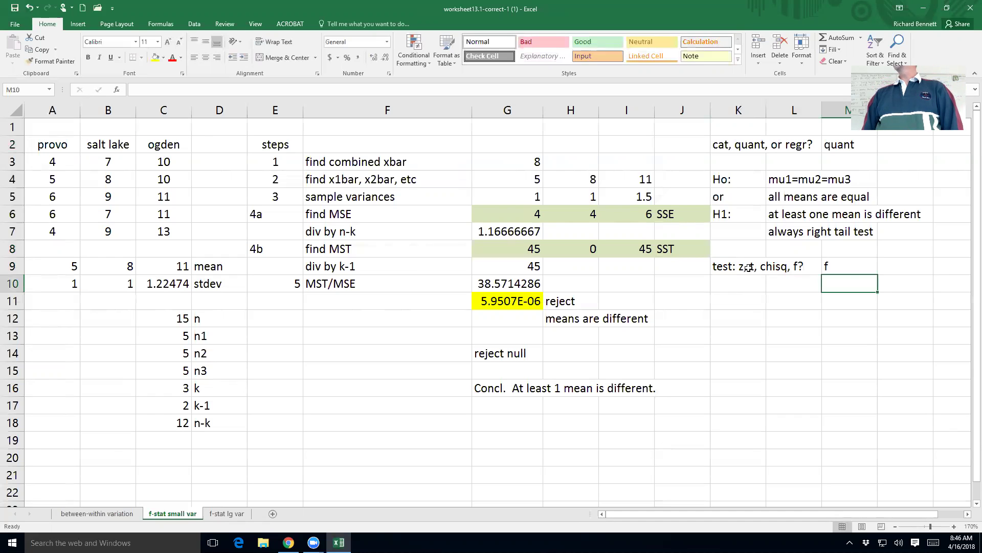
Enter the F statistic's formula note "mst/mse" in cell N9 beside the test answer
key("Up")
key("Right")
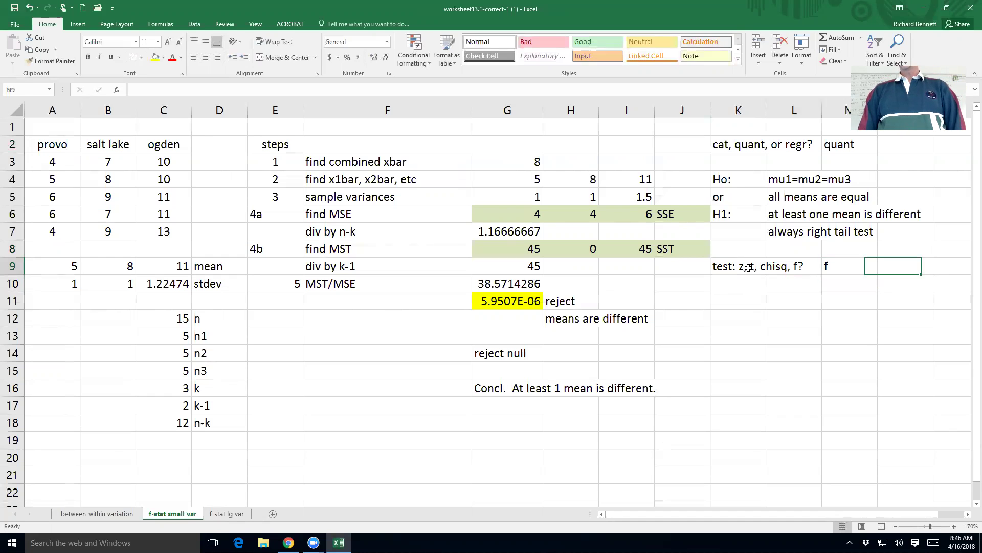
type("mst")
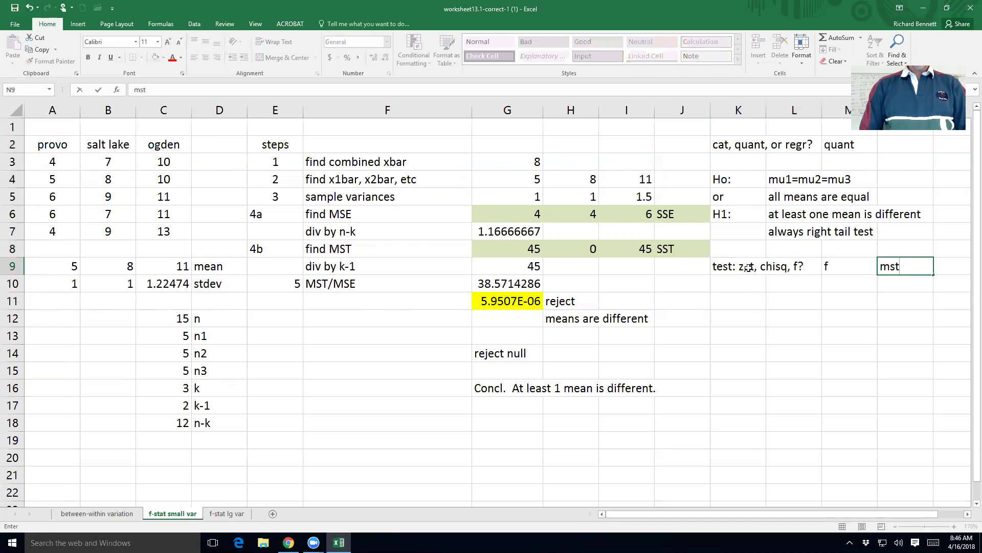
type("/mse")
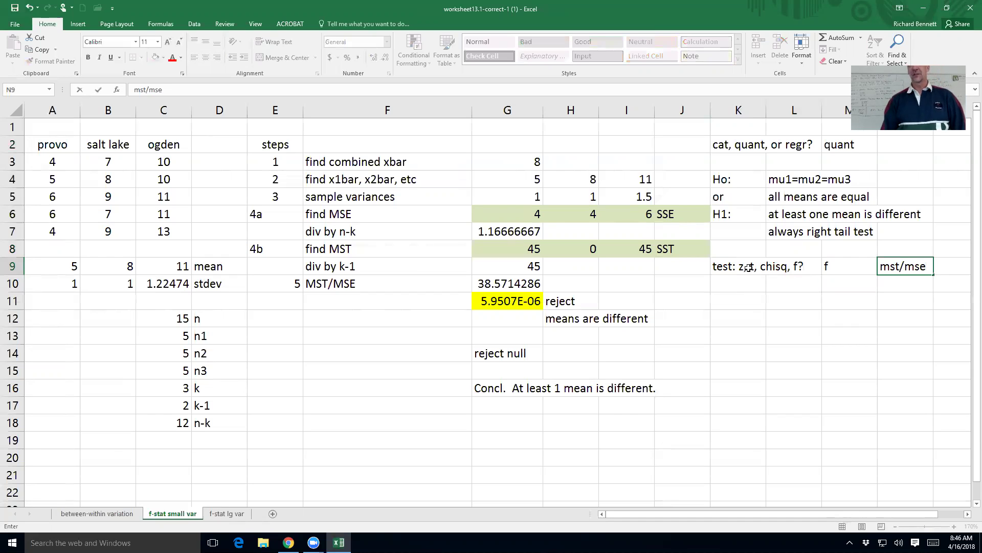
key("Return")
Examine the formula behind the MST/MSE ratio in cell G10
key("Up")
key("Down")
key("Up")
key("Left")
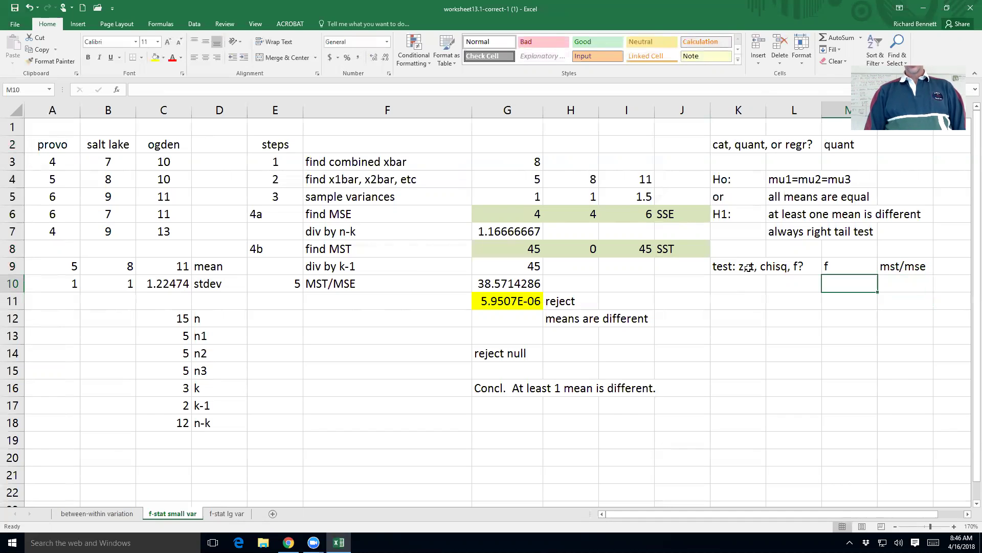
key("Left")
key("Left")
key("Left")
key("Left")
key("Left")
key("Left")
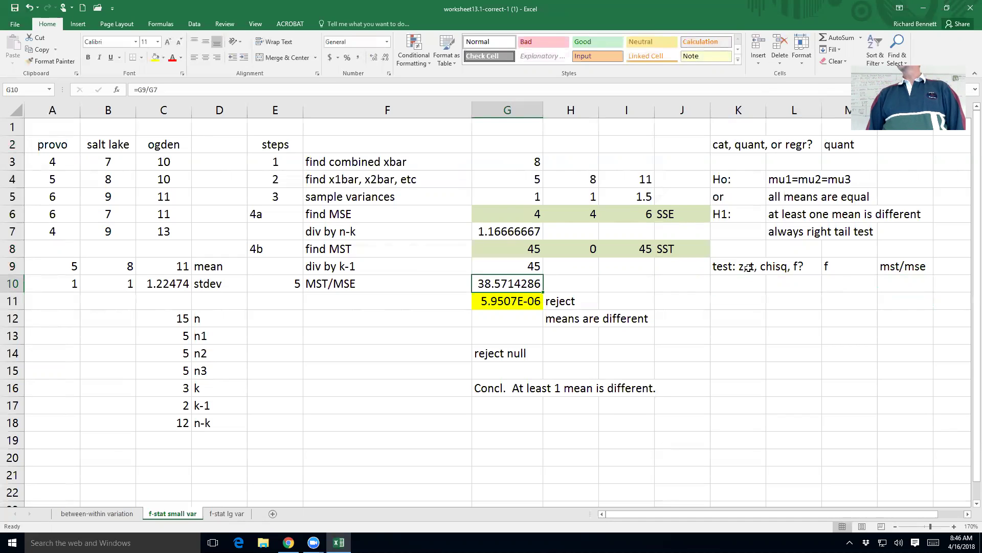
Enter the label "find pvalue" in cell K11 below the test question
key("Right")
key("Right")
key("Right")
key("Right")
key("Down")
type("find pvalue")
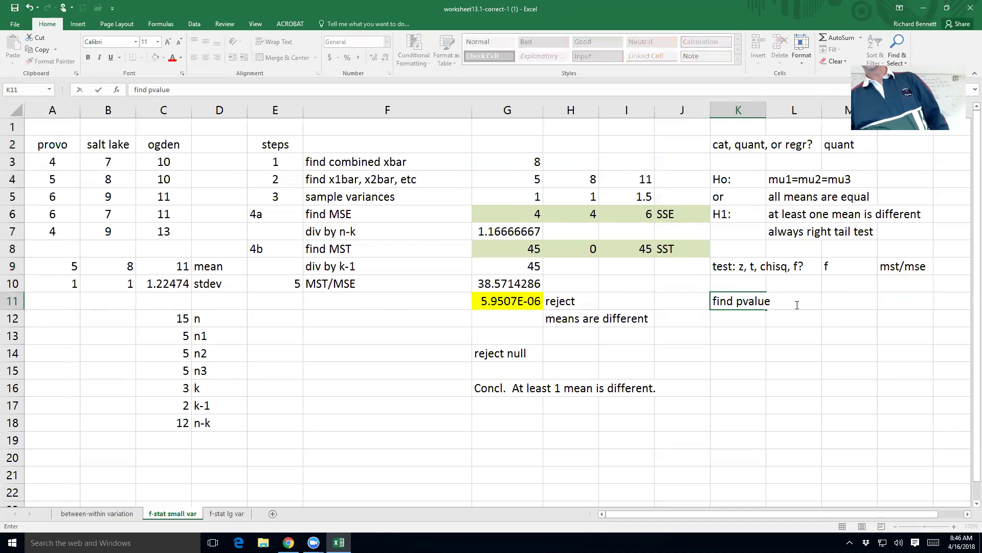
Enter the note "ANOVA TEST" in cell L10 below the test question
left_click(837, 271)
left_click(798, 281)
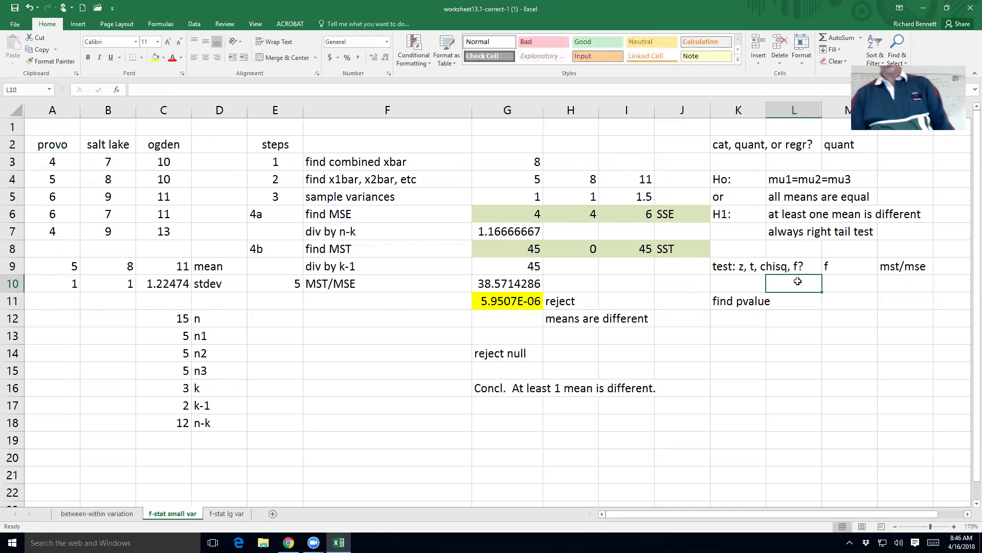
type("ANO")
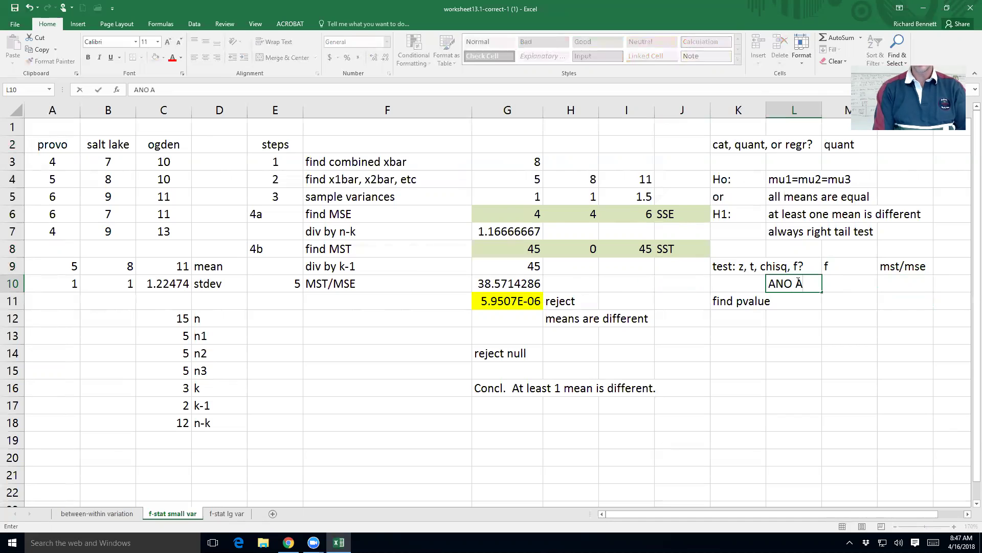
key("BackSpace")
type("A")
key("BackSpace")
type("OVA TEST")
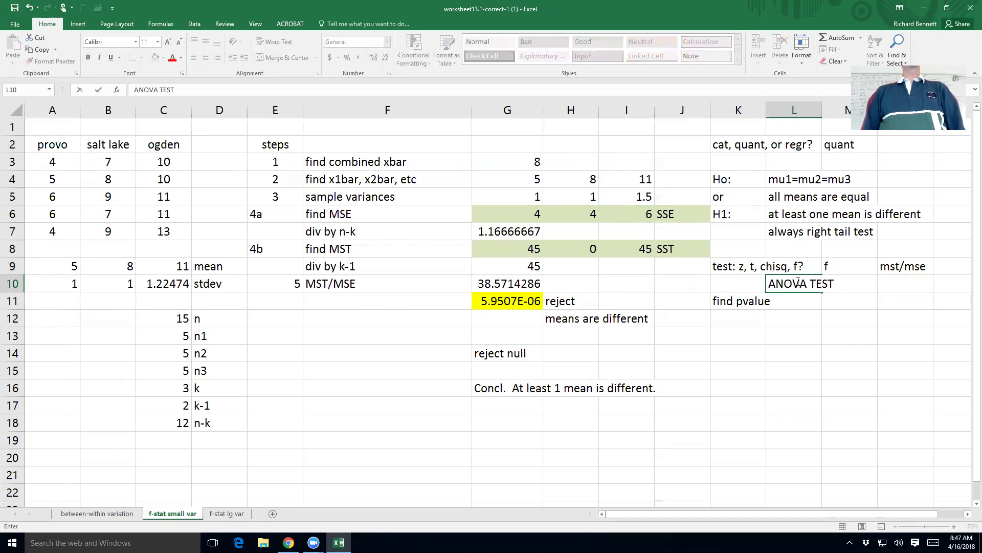
key("Return")
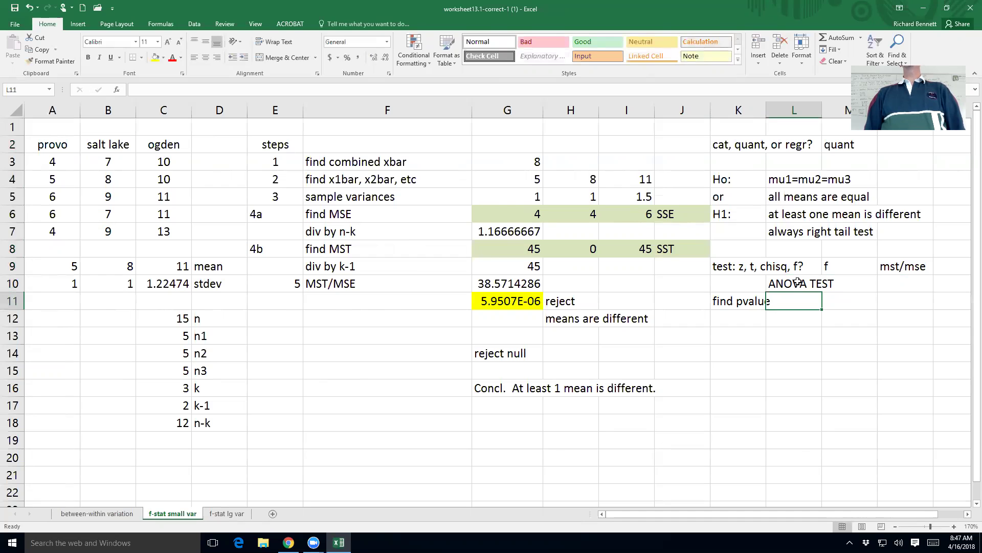
Calculate the right-tail p-value in cell L12 with F.DIST.RT, using the F statistic in G10 and 2 and 12 degrees of freedom
key("Return")
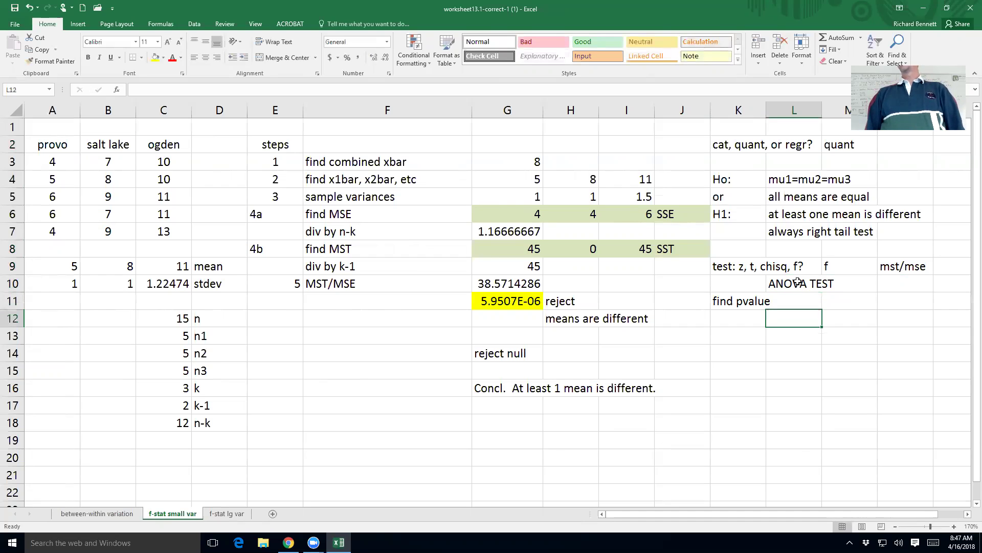
type("=")
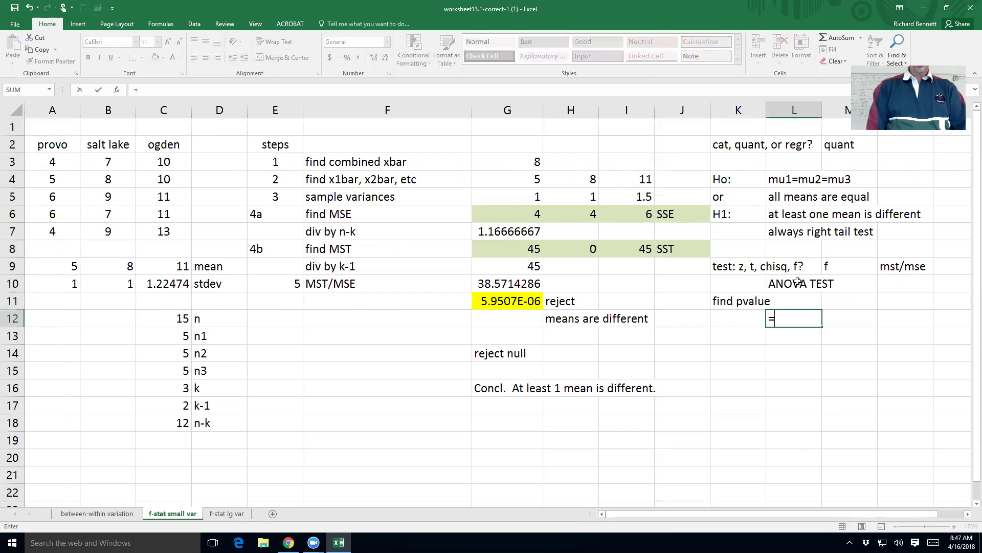
type("F.D")
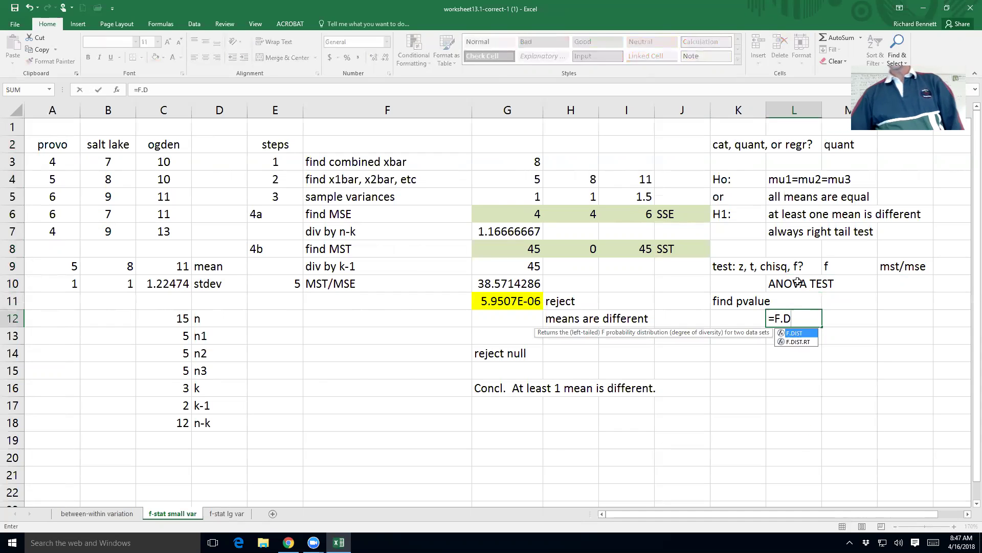
double_click(810, 341)
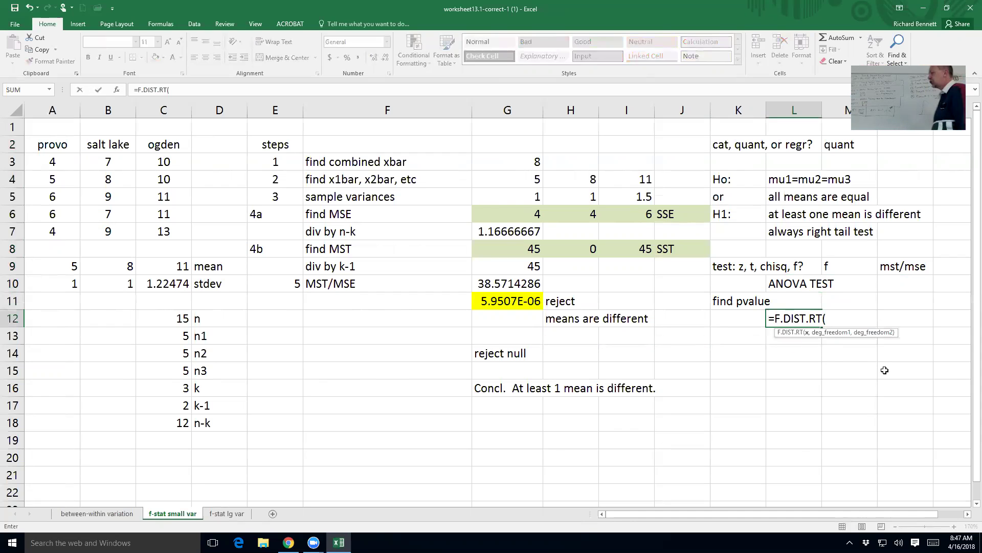
type("2,12")
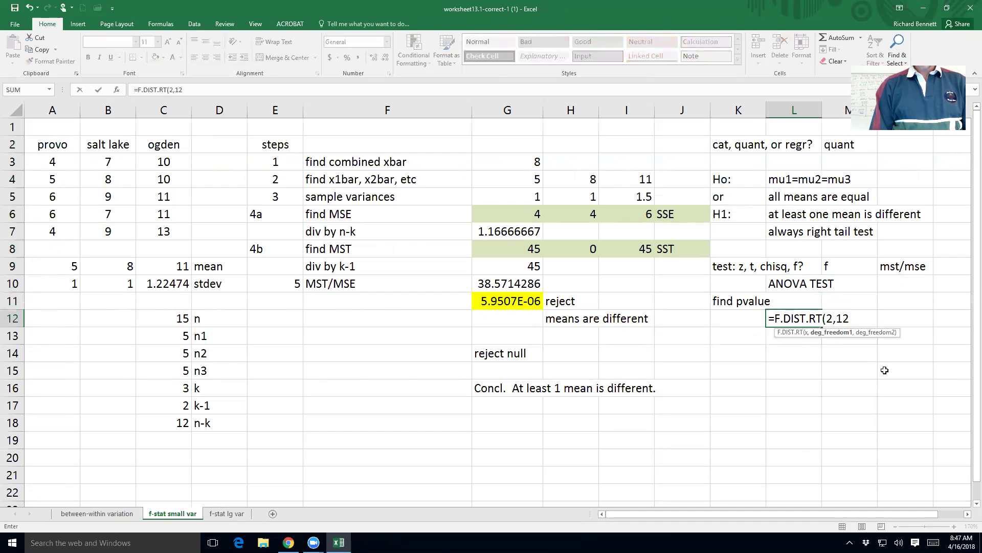
key("BackSpace")
key("BackSpace")
key("BackSpace")
key("BackSpace")
left_click(507, 279)
type(",2")
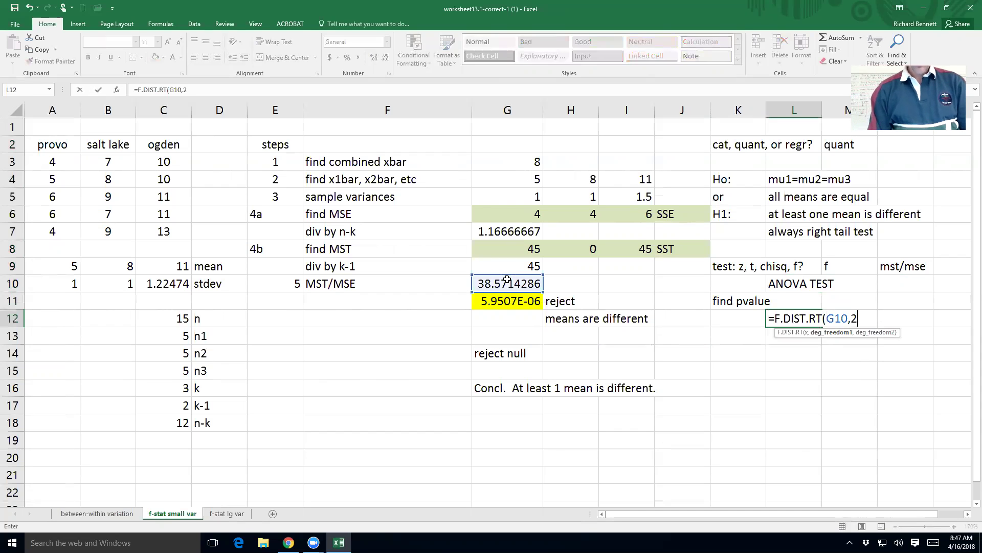
type(",12)")
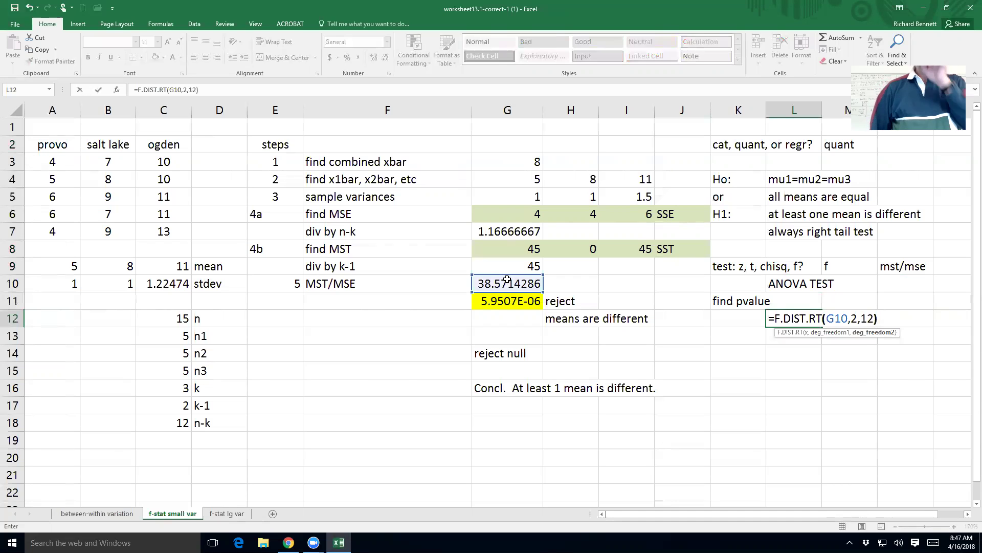
key("Return")
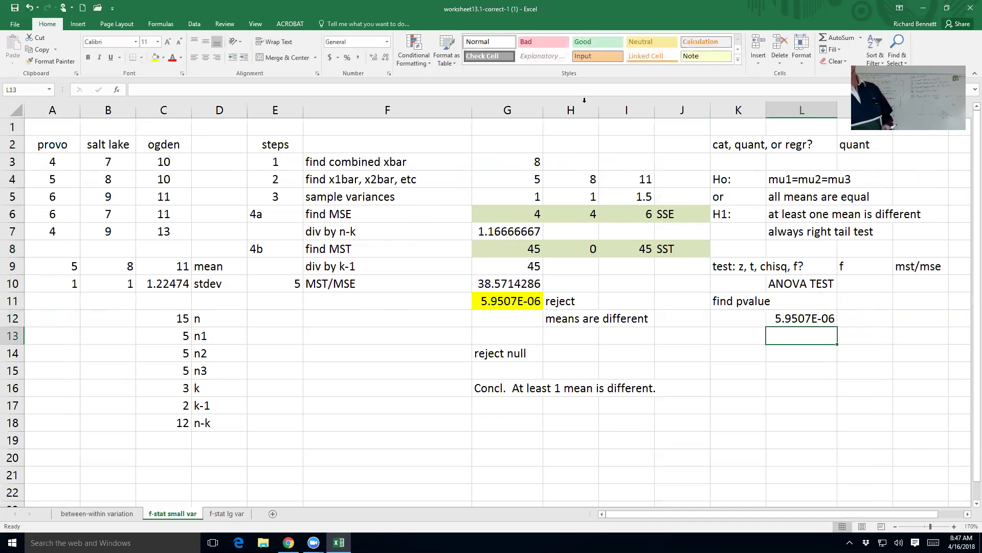
Enter the p-value in decimal form, .0000059507, in cell L13
type(".")
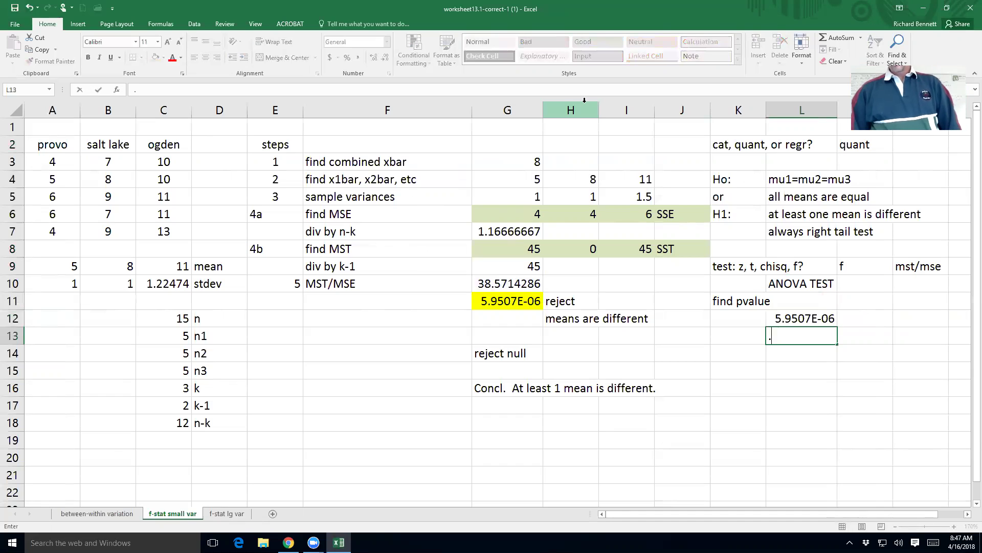
type("00000")
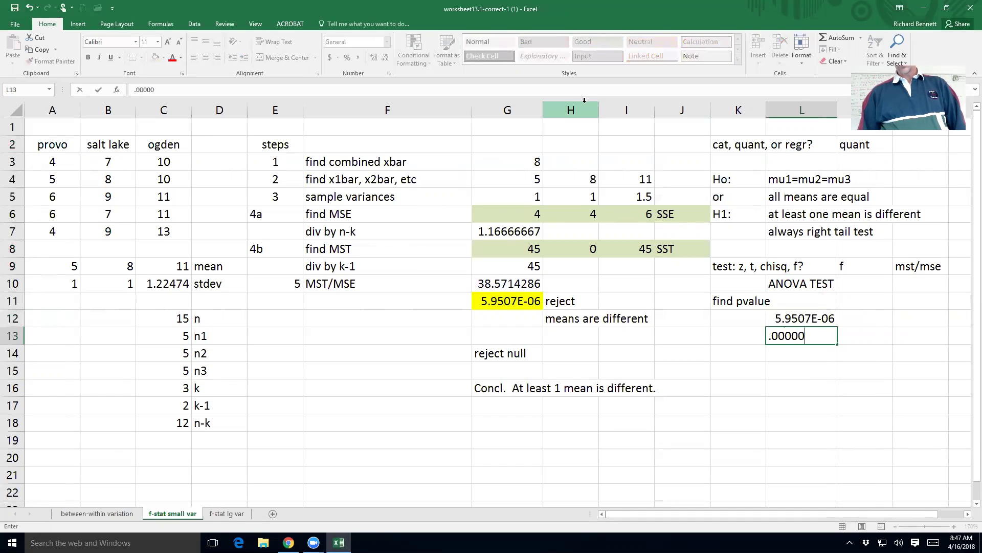
type("59507")
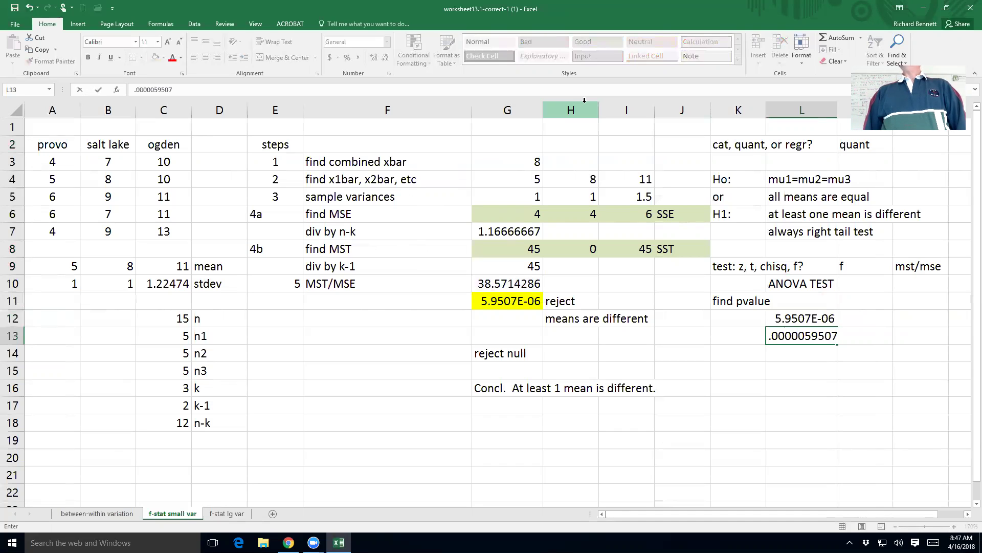
key("Return")
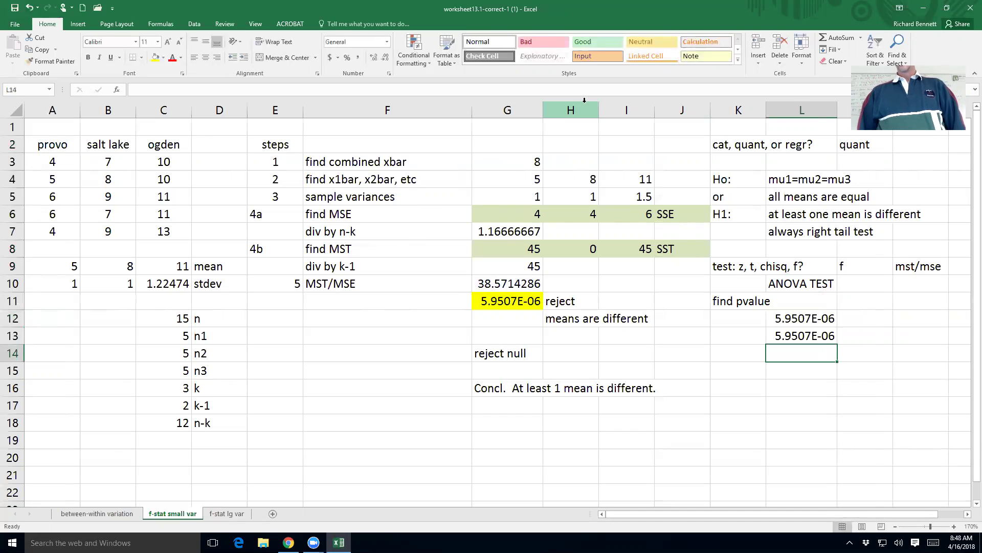
Enter the question "REJECT or not?" in cell K15 and its answer "reject" in M15
key("Down")
key("Left")
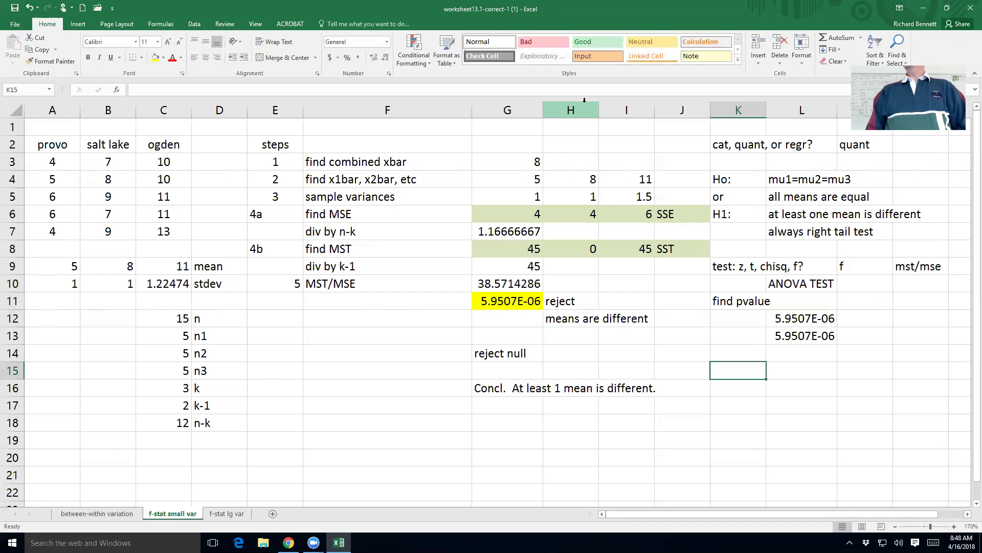
type("R")
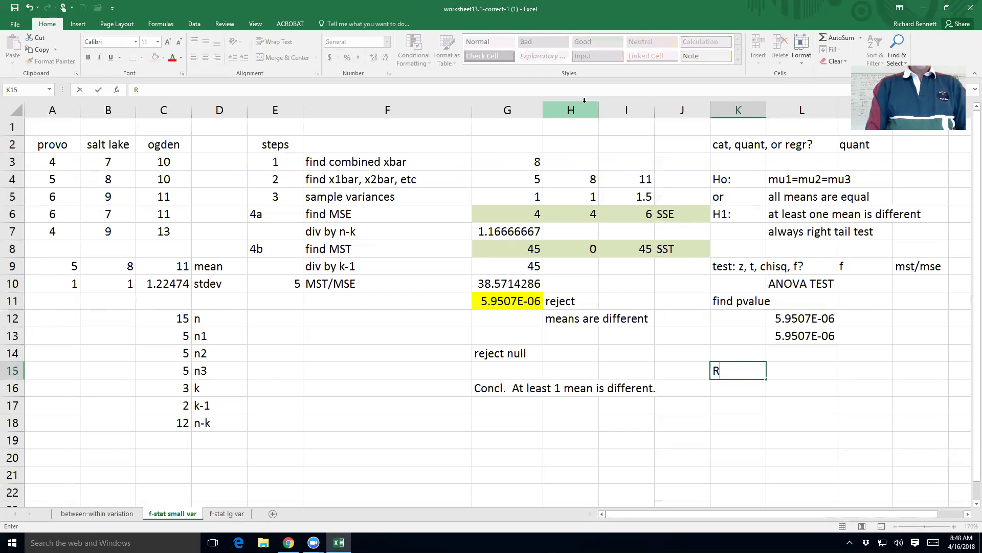
type("EJECT or not?")
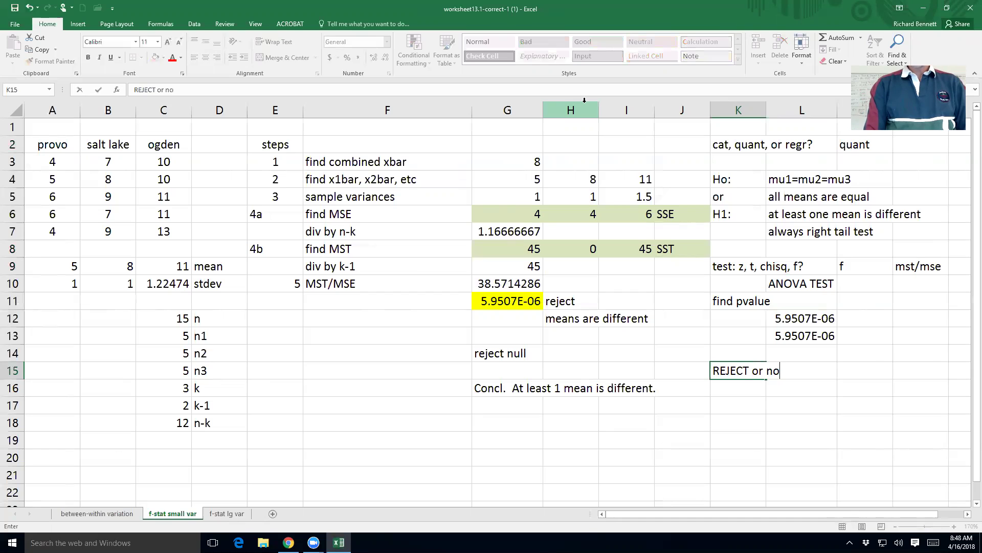
key("Tab")
key("Tab")
type("reject")
key("Return")
Enter the conclusion "concl: at least 1 mean is different" in cell K17
key("Down")
key("Left")
key("Left")
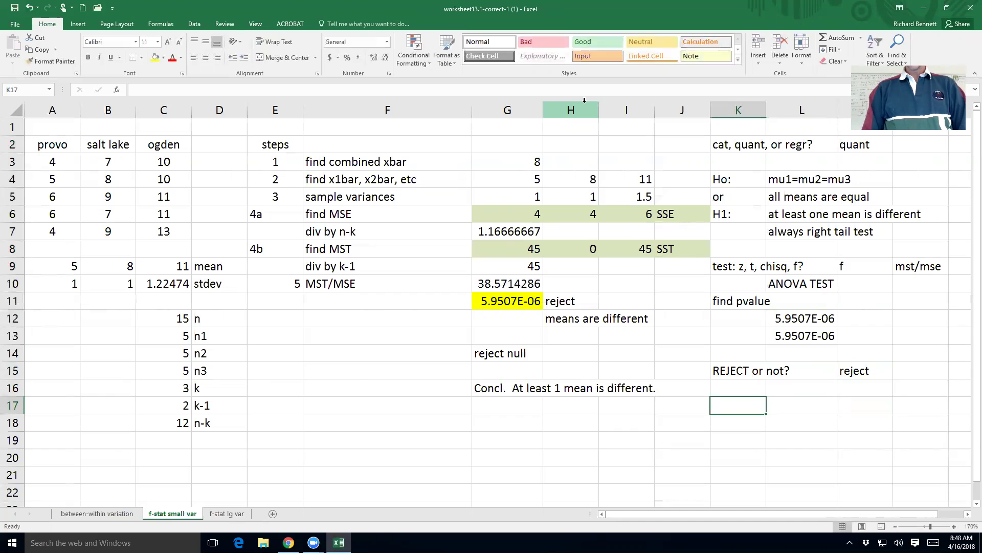
type("concl:  ")
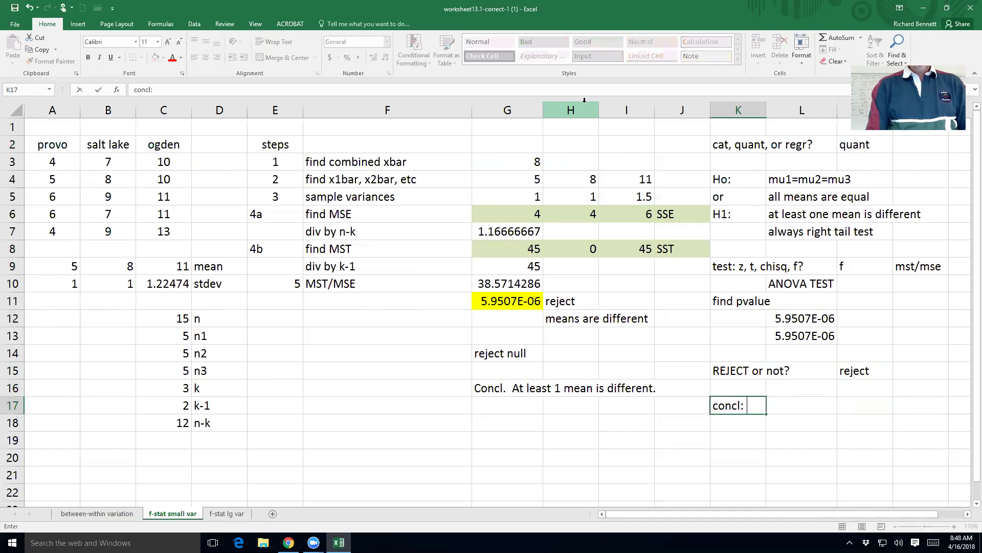
type("at least 1 ")
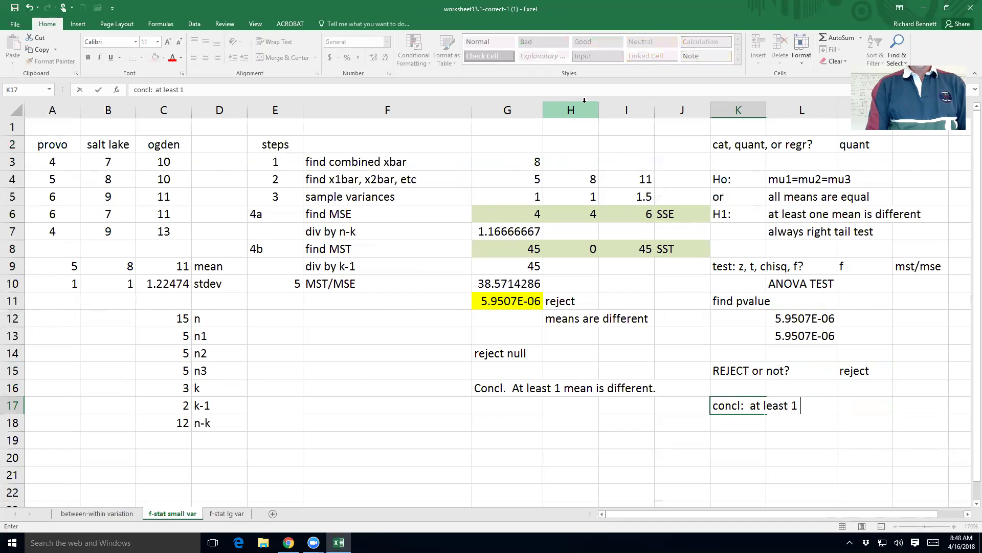
type("mean is different")
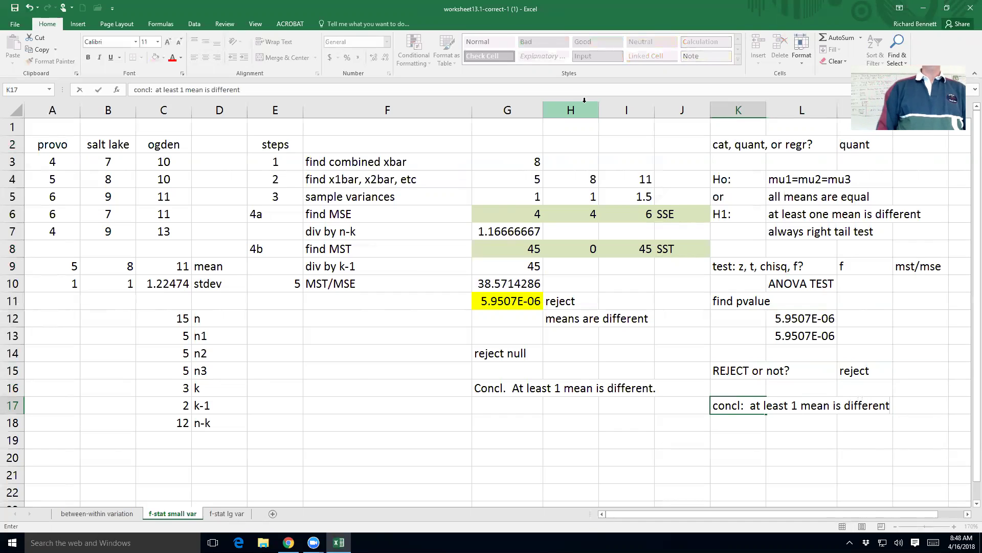
key("Return")
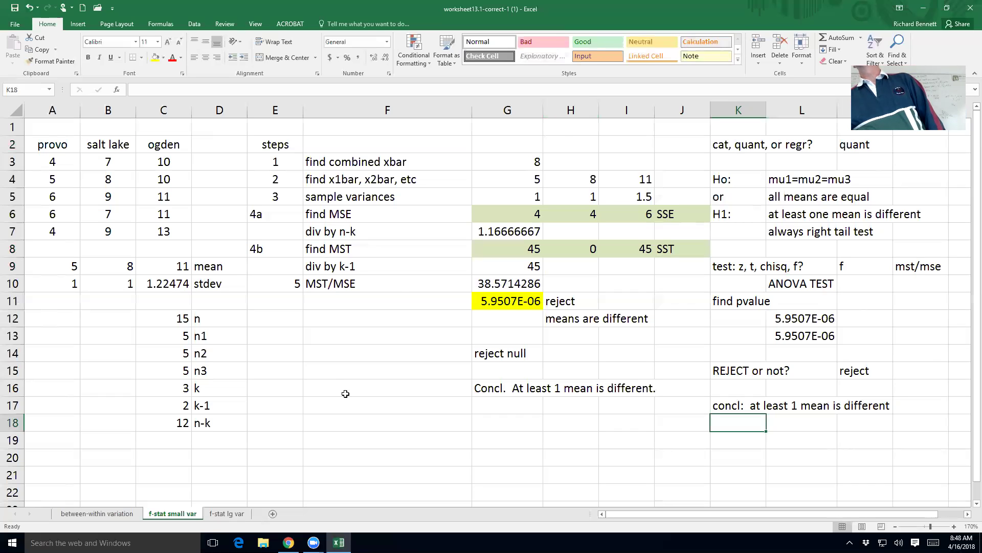
Examine the MSE terms in row 6 and the sample variances in J5:L5 on the "f-stat lg var" sheet
left_click(229, 514)
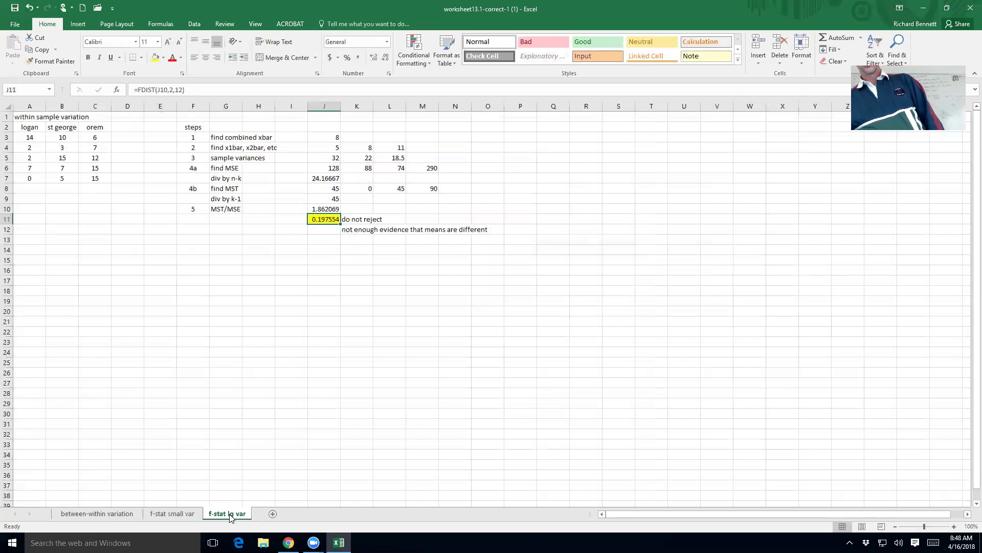
left_click(954, 526)
left_click(954, 526)
left_click(955, 526)
left_click(954, 526)
left_click(954, 526)
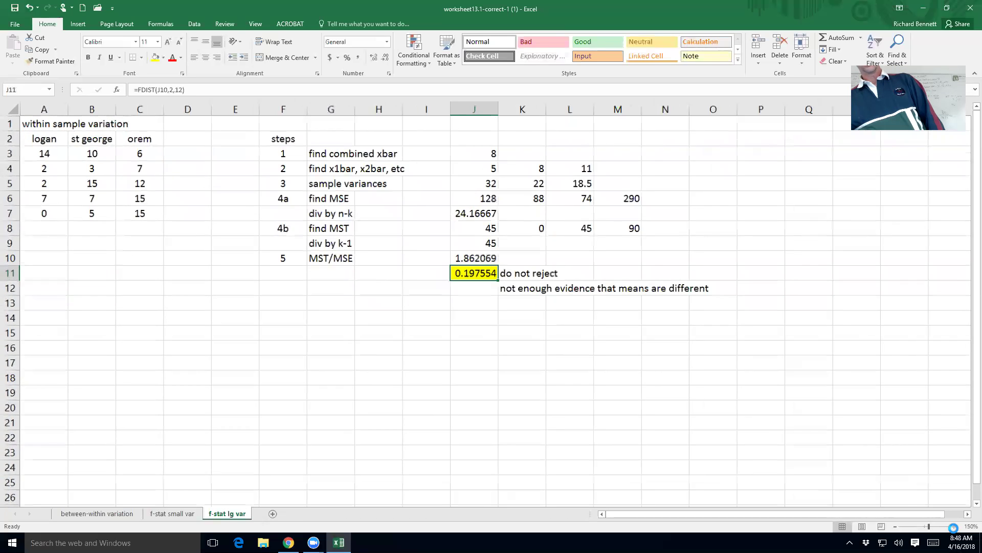
left_click(954, 526)
left_click(954, 526)
left_click(954, 526)
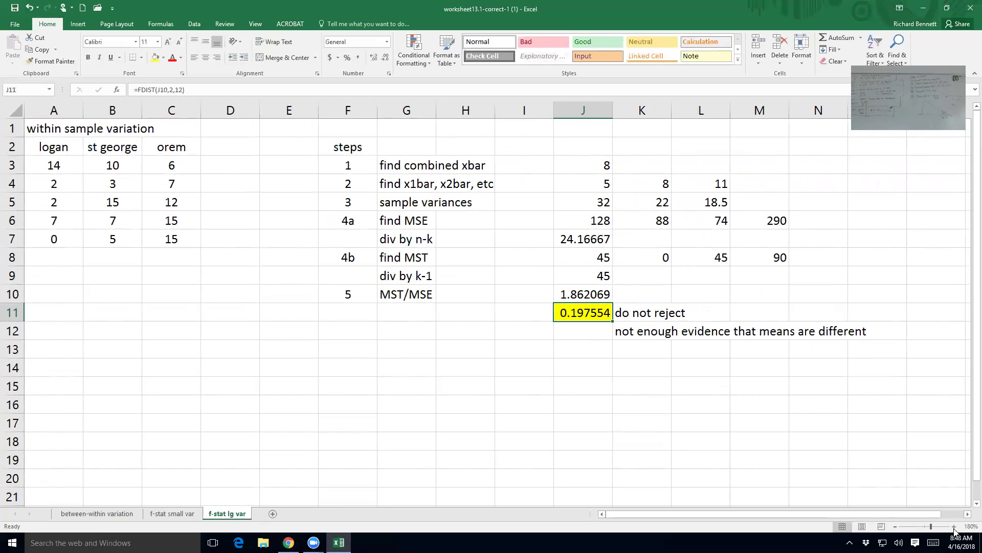
left_click(760, 220)
left_click(583, 221)
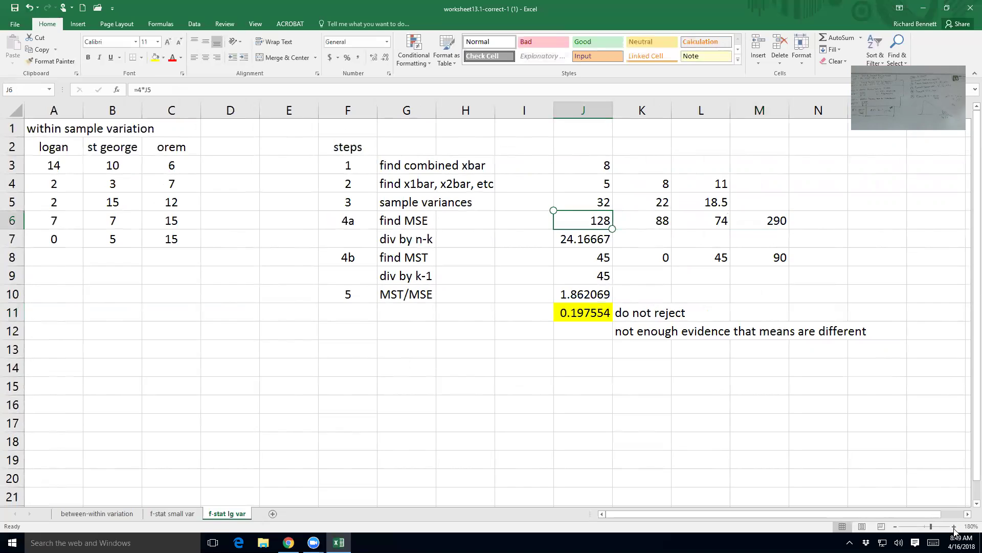
key("Up")
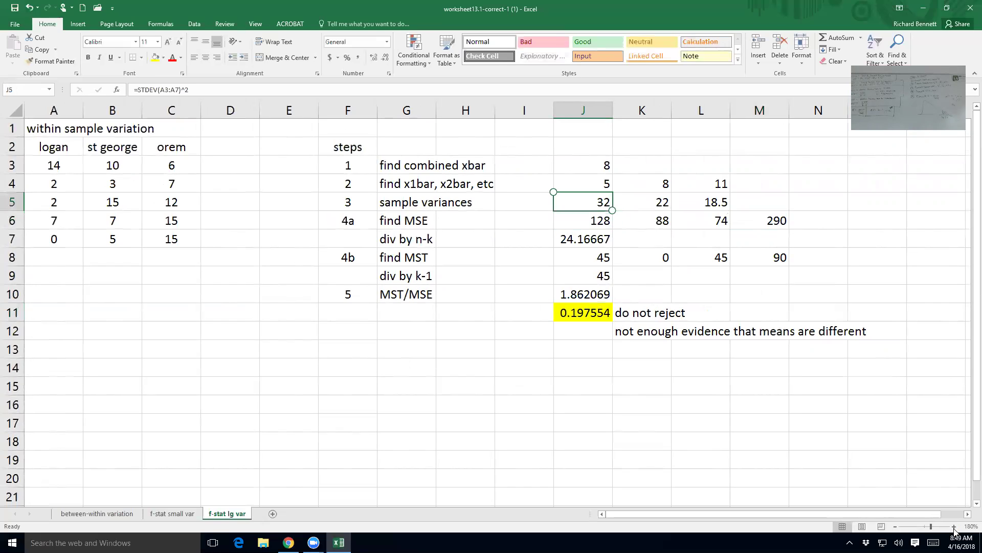
left_click_drag(612, 211, 730, 211)
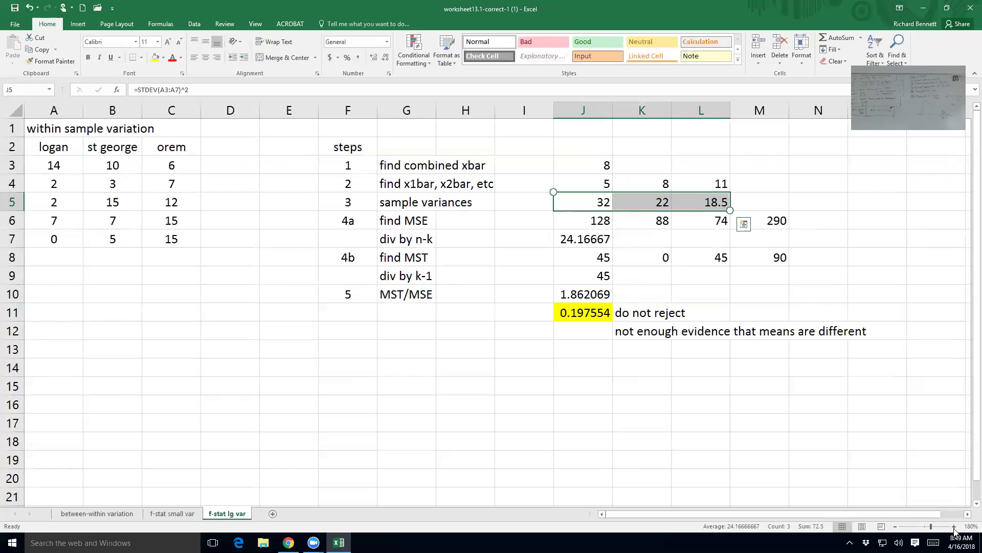
Examine the formulas behind the MST/MSE ratio in J10 and the p-value in J11
left_click(407, 294)
left_click(583, 294)
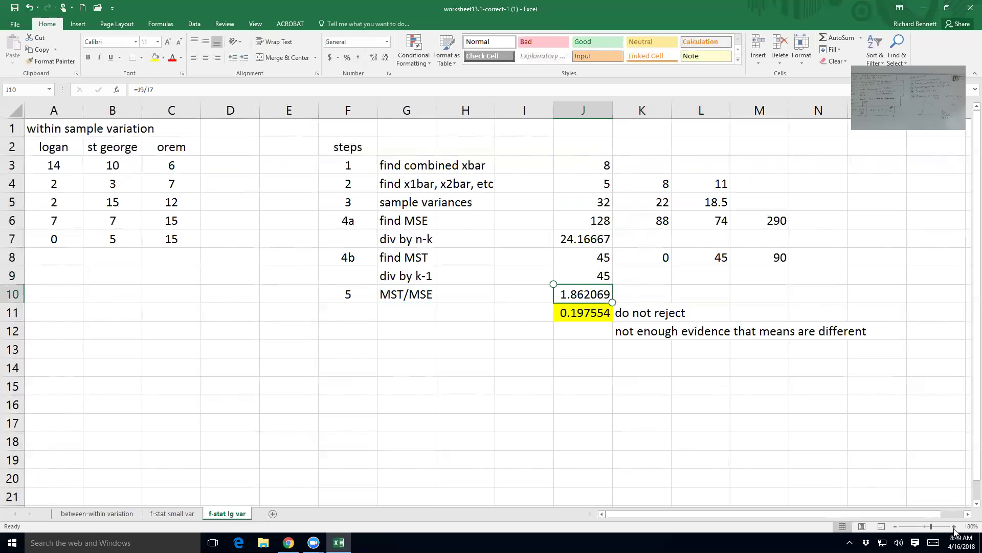
key("Down")
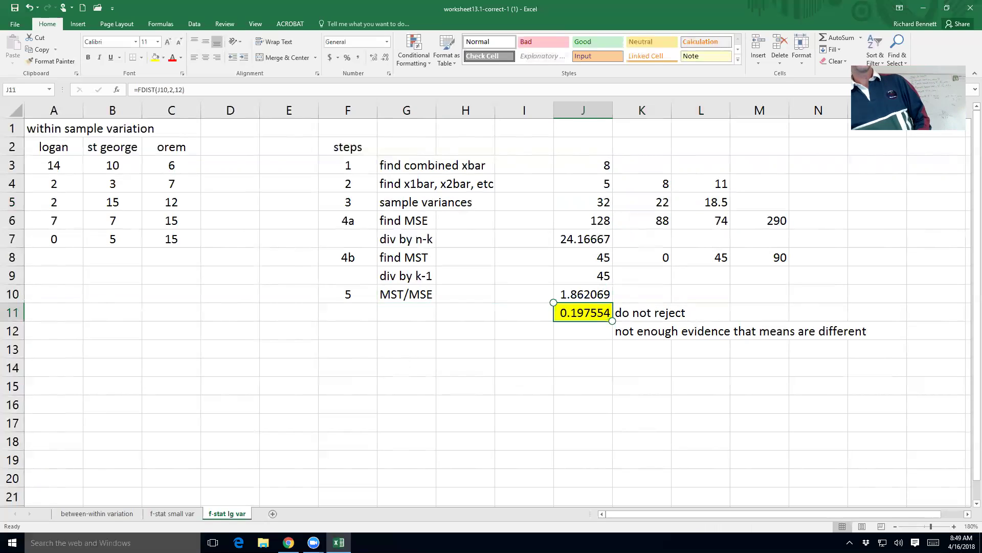
Examine the means and standard deviations of logan, st george and orem on the "between-within variation" sheet, beside the box plot chart
left_click(110, 516)
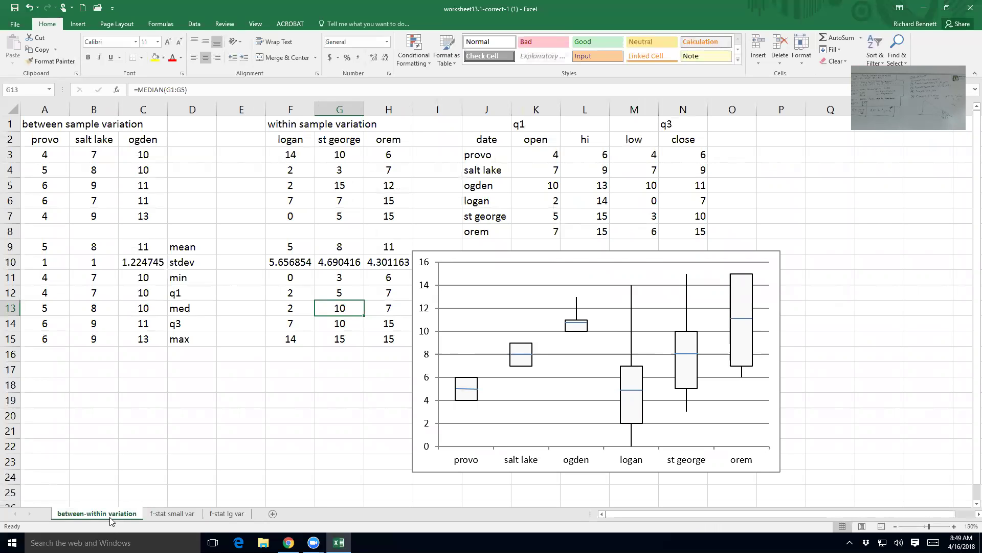
left_click(844, 400)
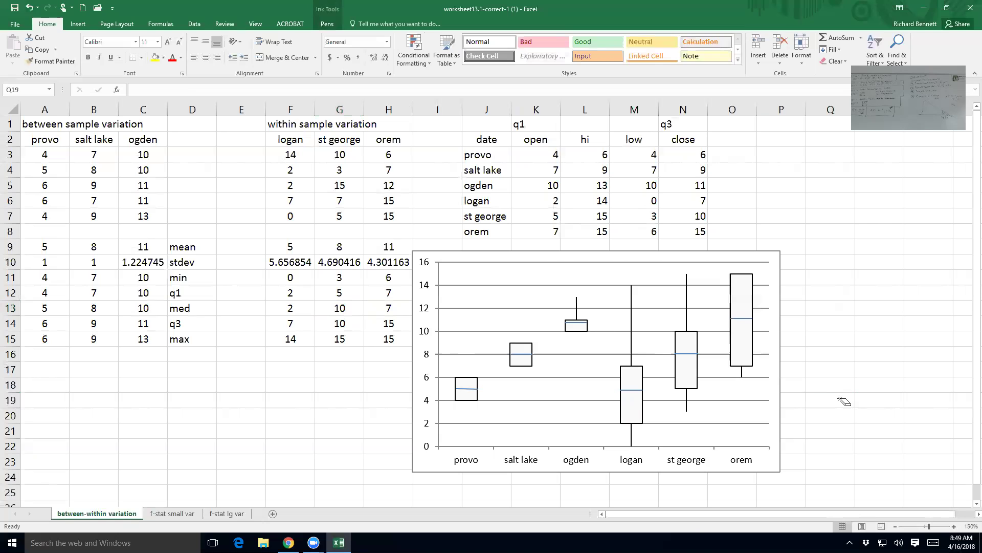
left_click(290, 247)
left_click(390, 249)
key("Escape")
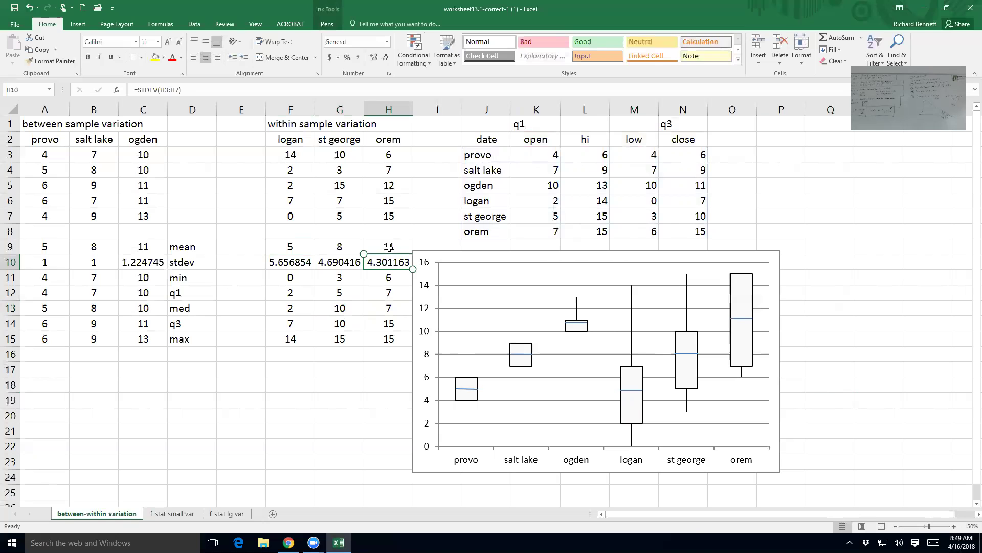
left_click_drag(364, 253, 290, 261)
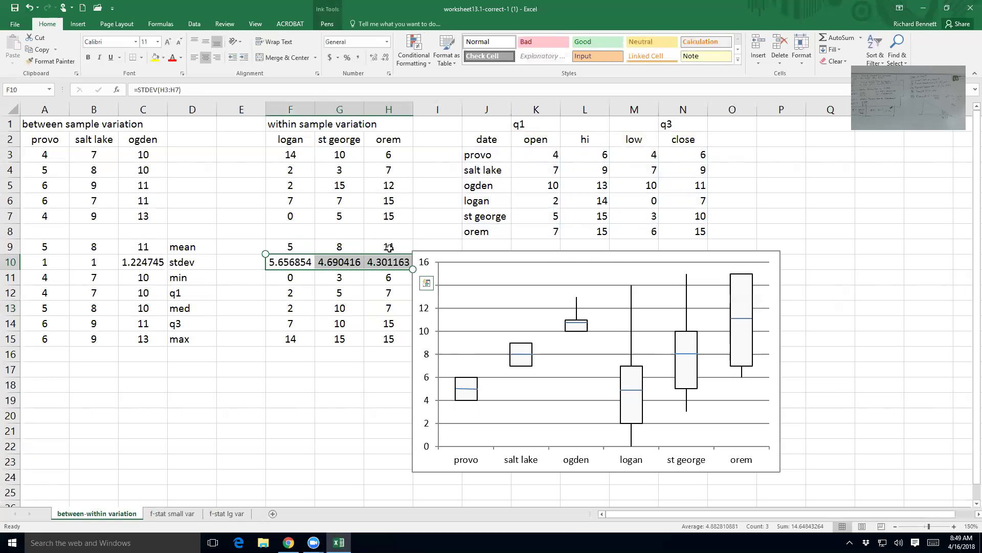
left_click(389, 248)
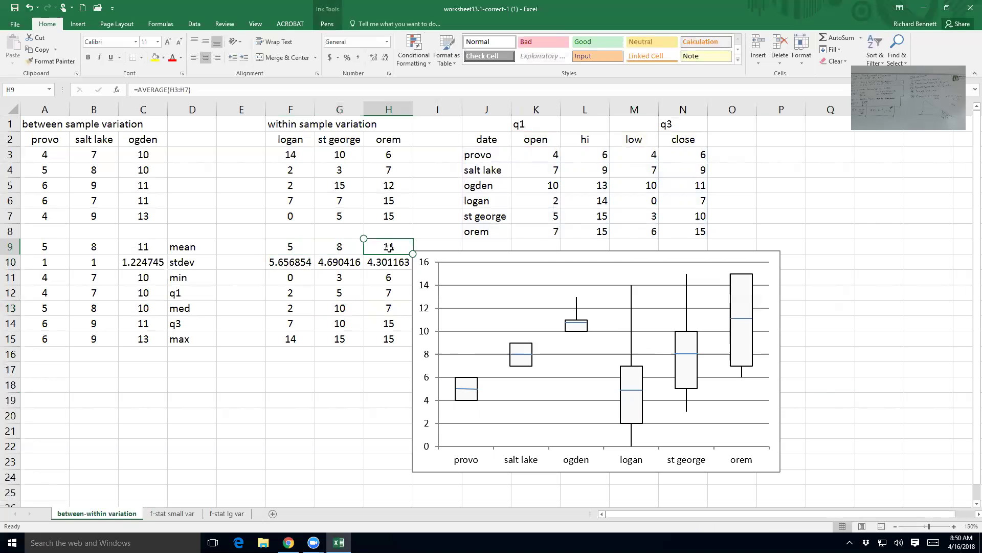
left_click(915, 351)
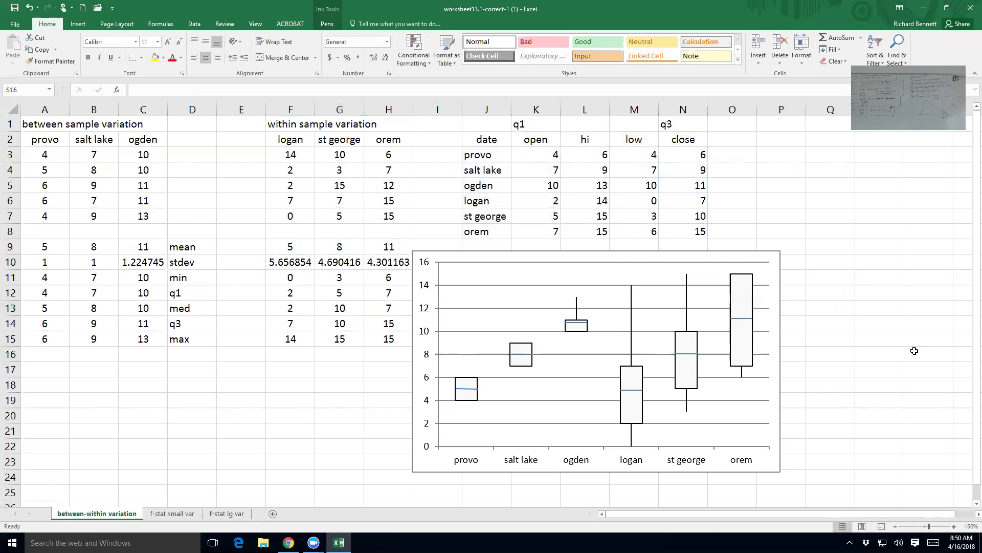